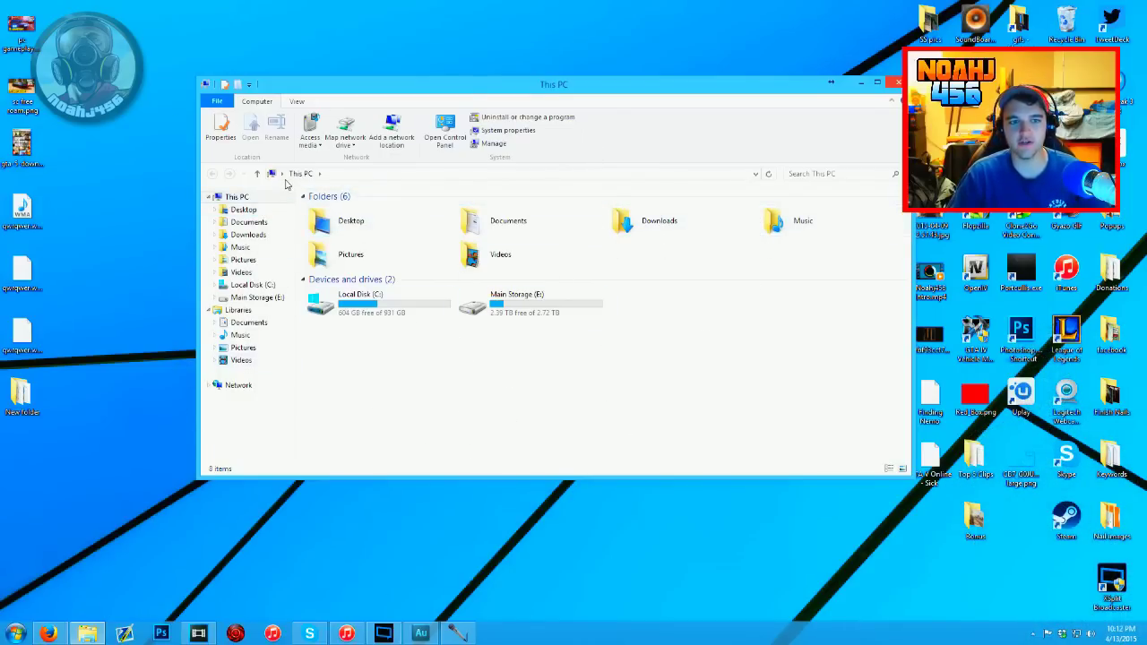
Step: Open the Rockstar Games folder inside Documents
left_click(282, 174)
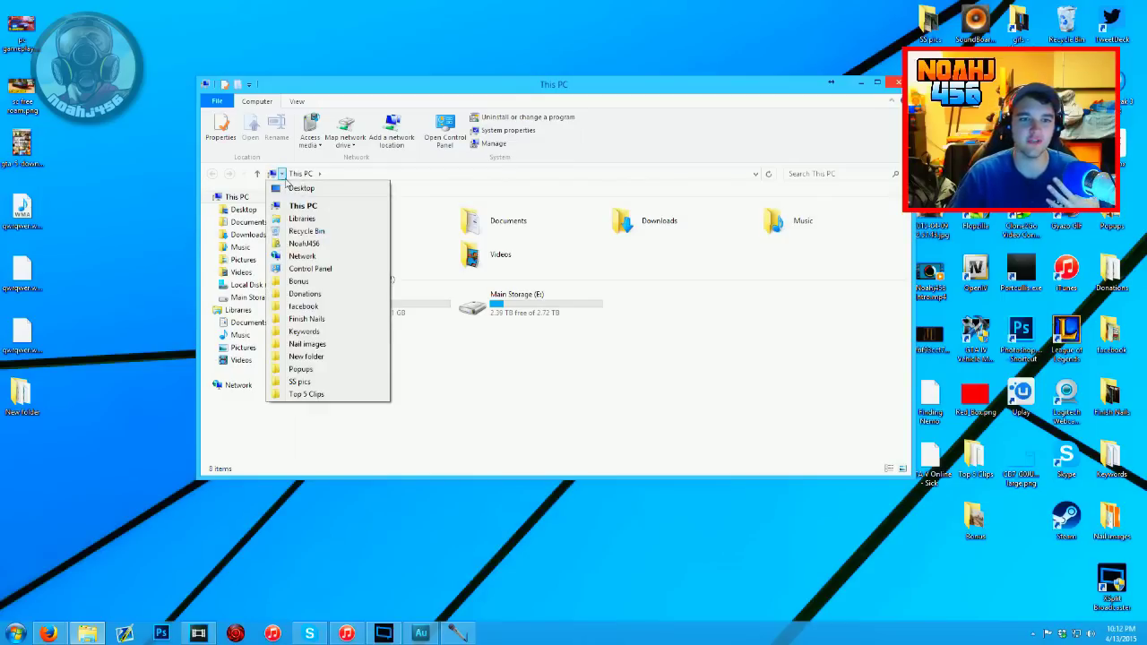
left_click(281, 174)
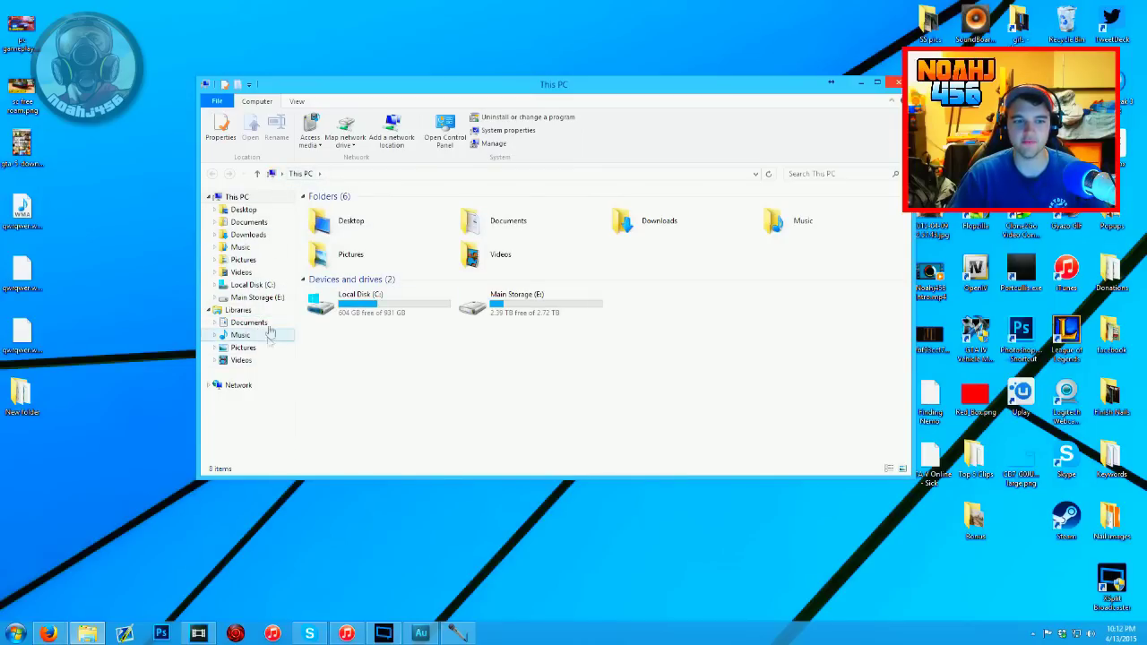
double_click(489, 232)
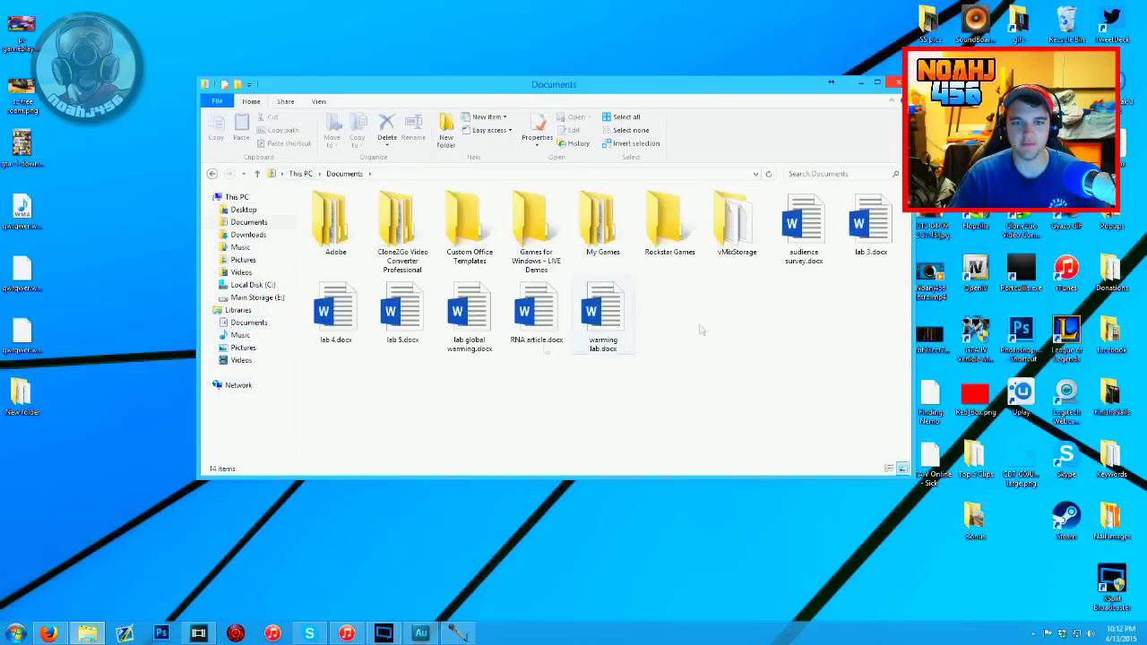
double_click(671, 231)
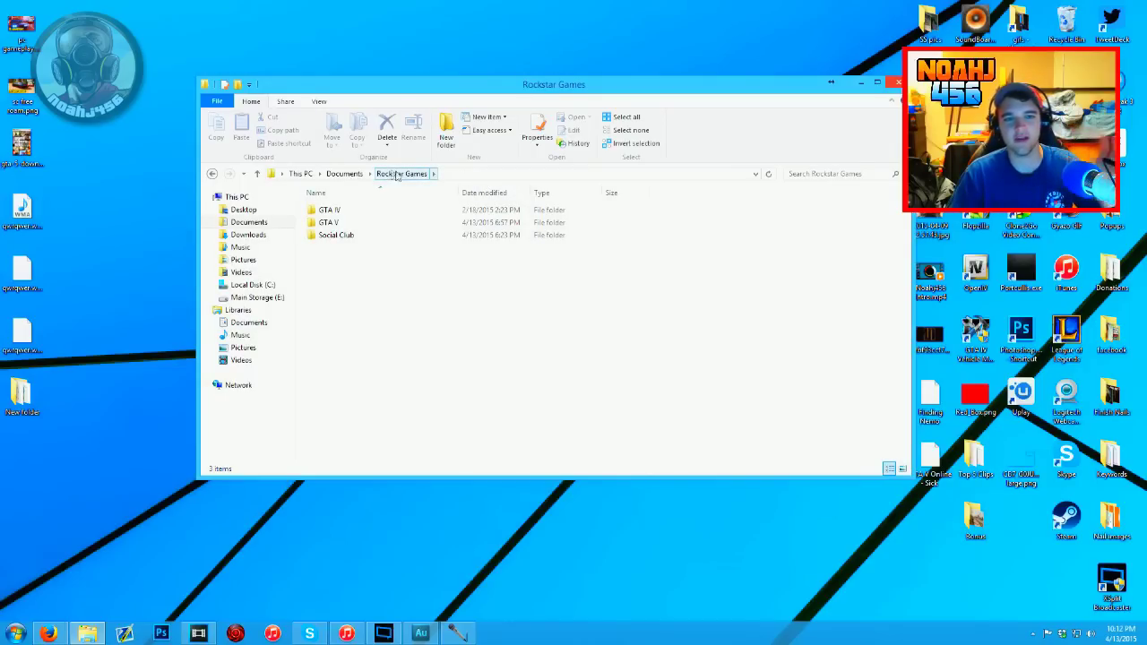
Step: Display the full file path of the Rockstar Games folder and return to its folder list
left_click(452, 174)
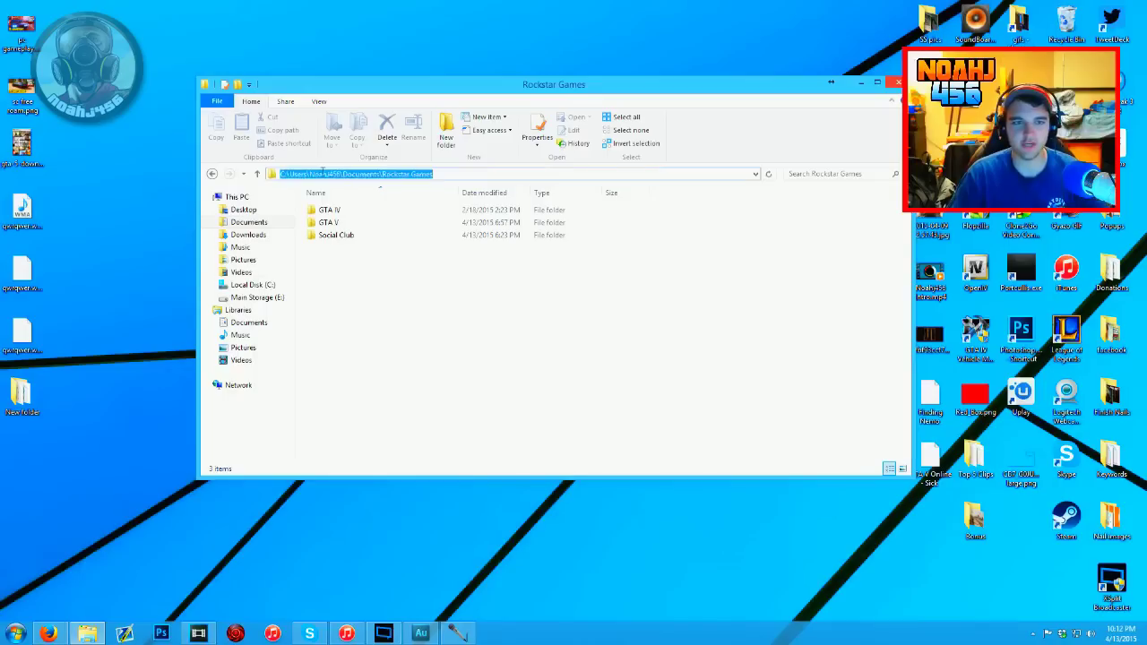
left_click_drag(380, 174, 319, 176)
left_click(320, 177)
left_click(337, 174)
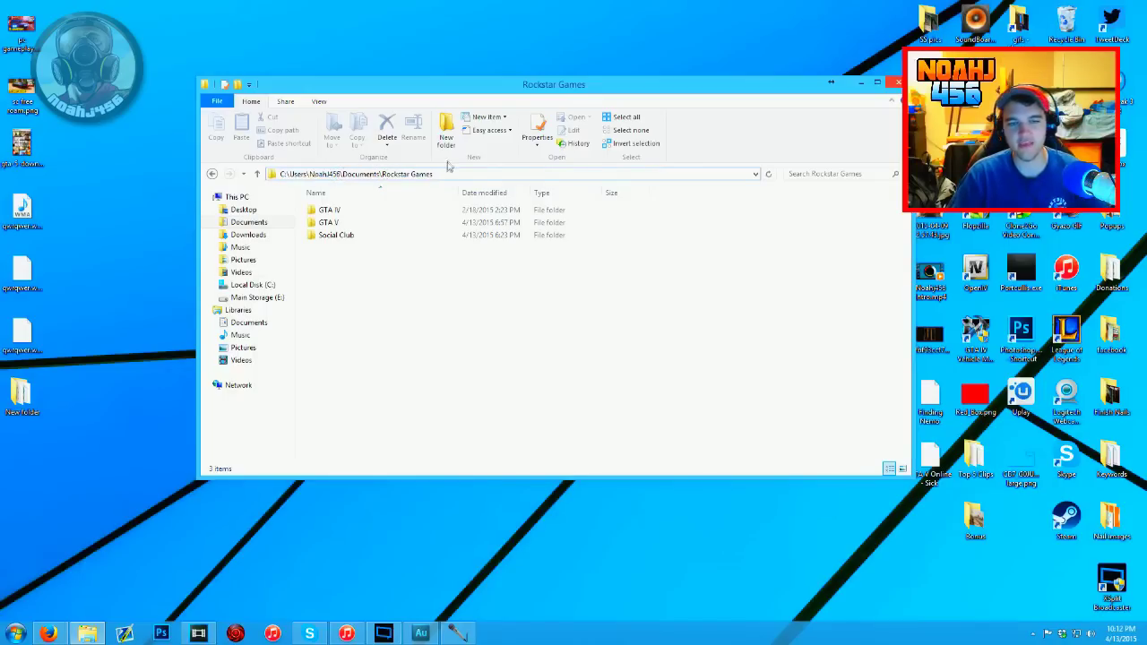
left_click(432, 253)
left_click(408, 228)
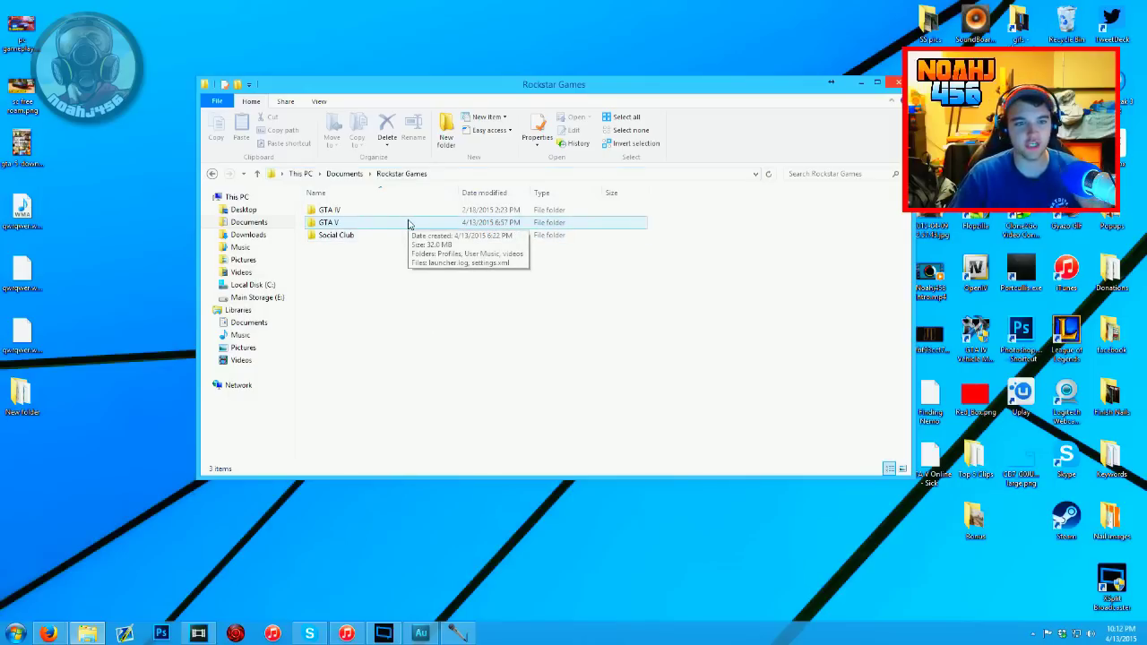
Step: Open the User Music folder inside the GTA V folder
double_click(408, 224)
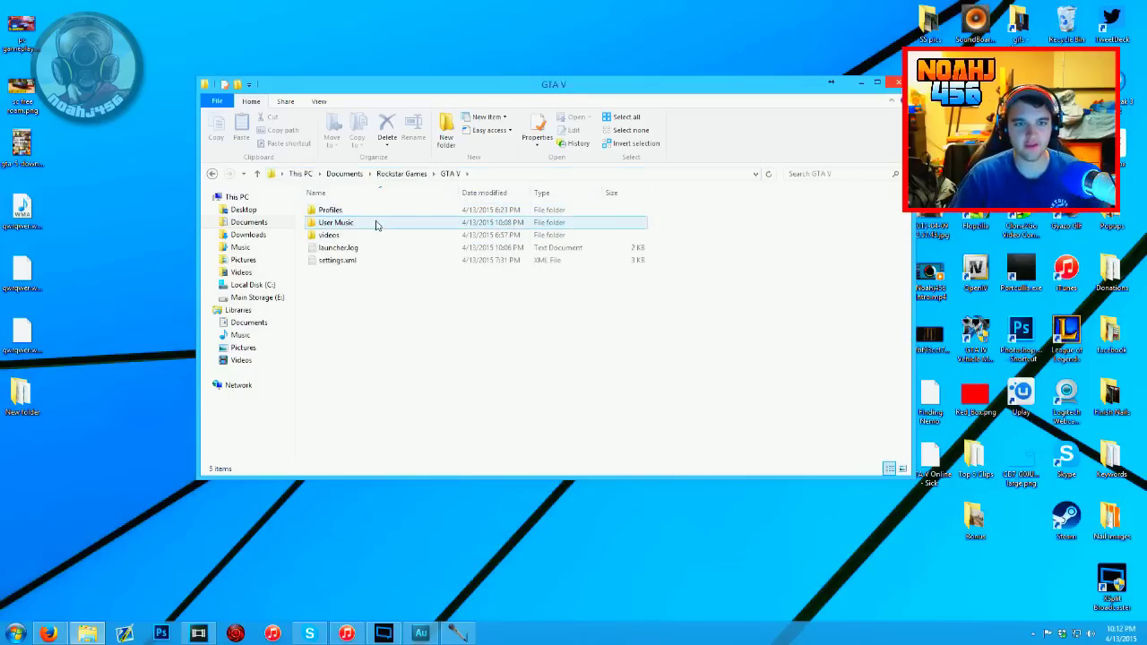
double_click(383, 224)
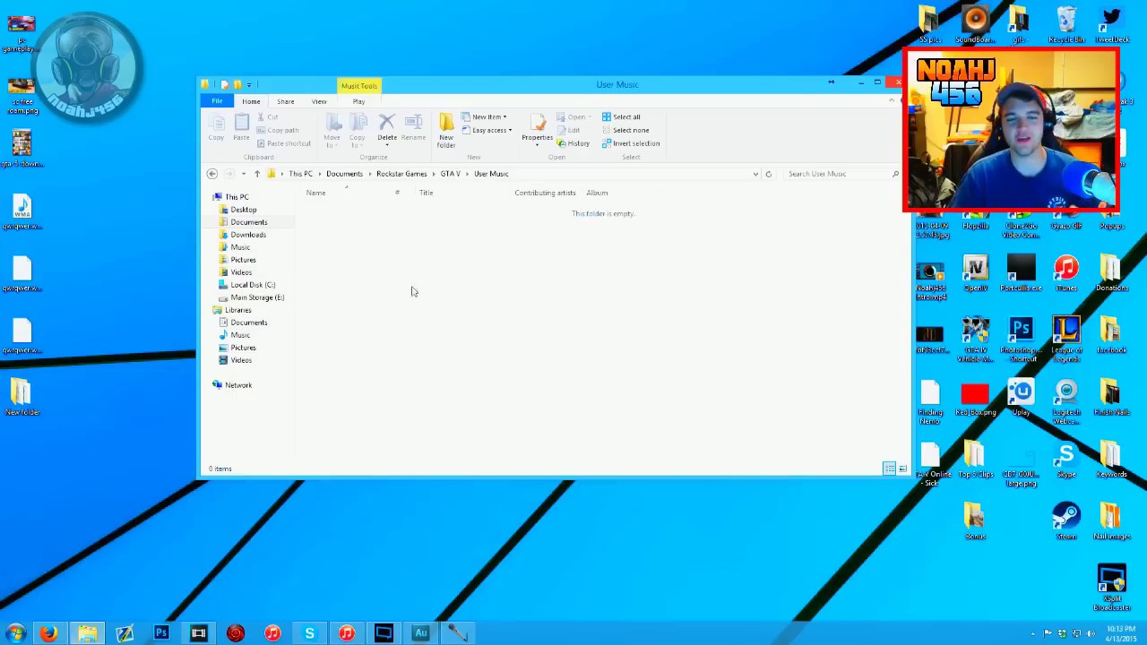
left_click_drag(618, 366, 436, 228)
left_click_drag(542, 262, 752, 383)
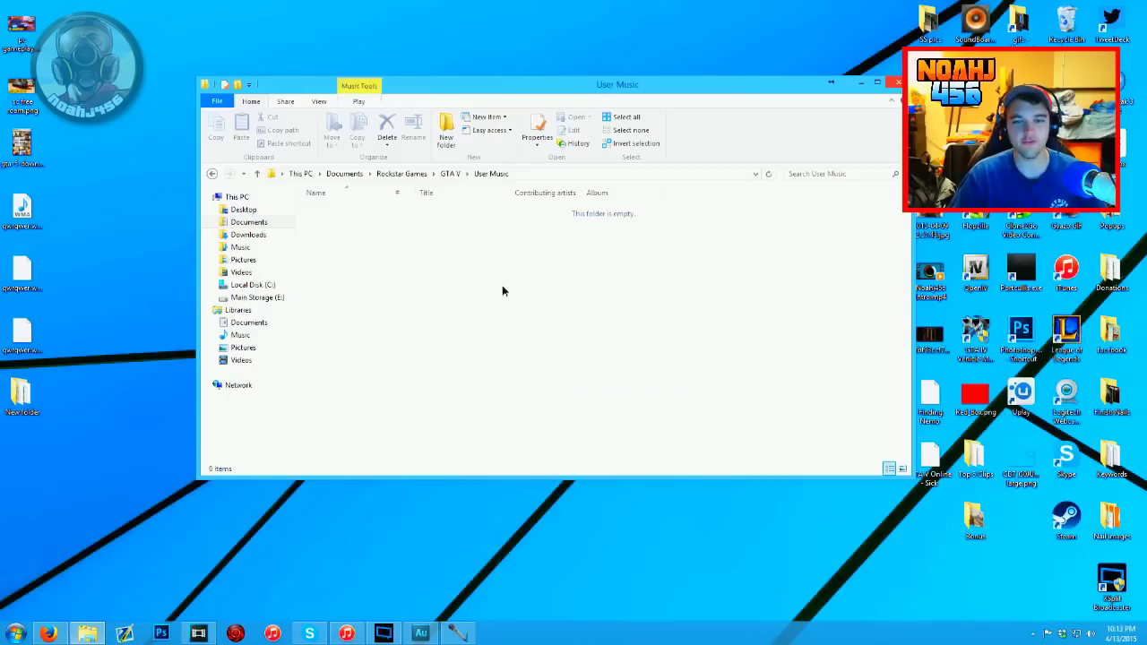
Step: Switch to iTunes and show the file of "A Sky Full of Stars" from the Car playlist in Windows Explorer
left_click(348, 636)
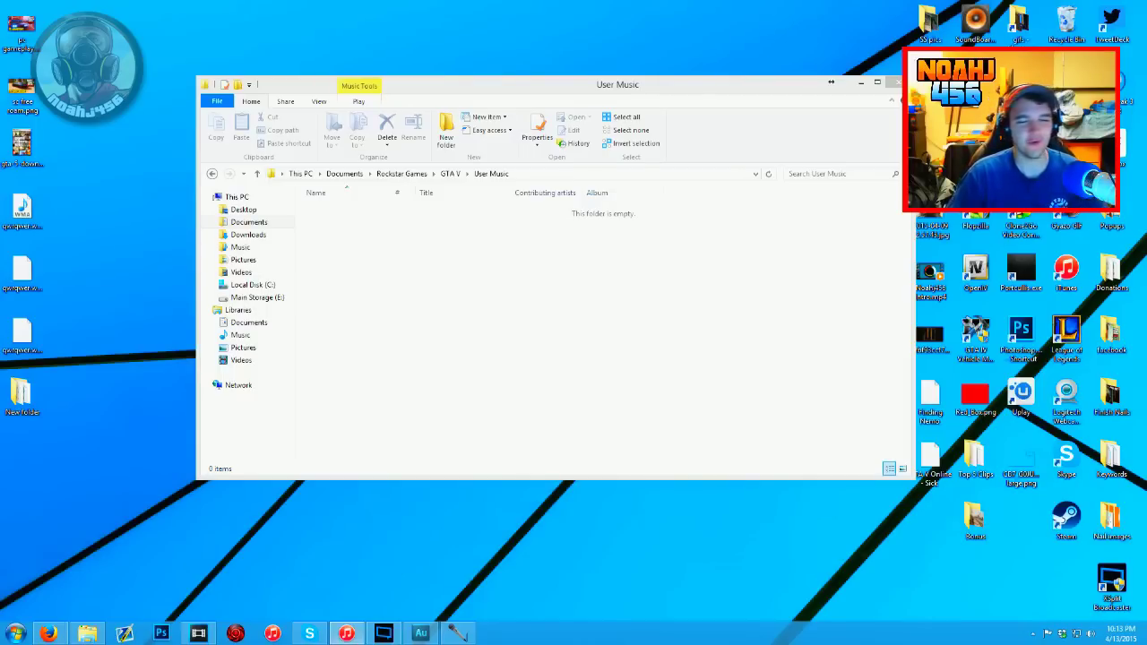
left_click_drag(0, 66, 725, 65)
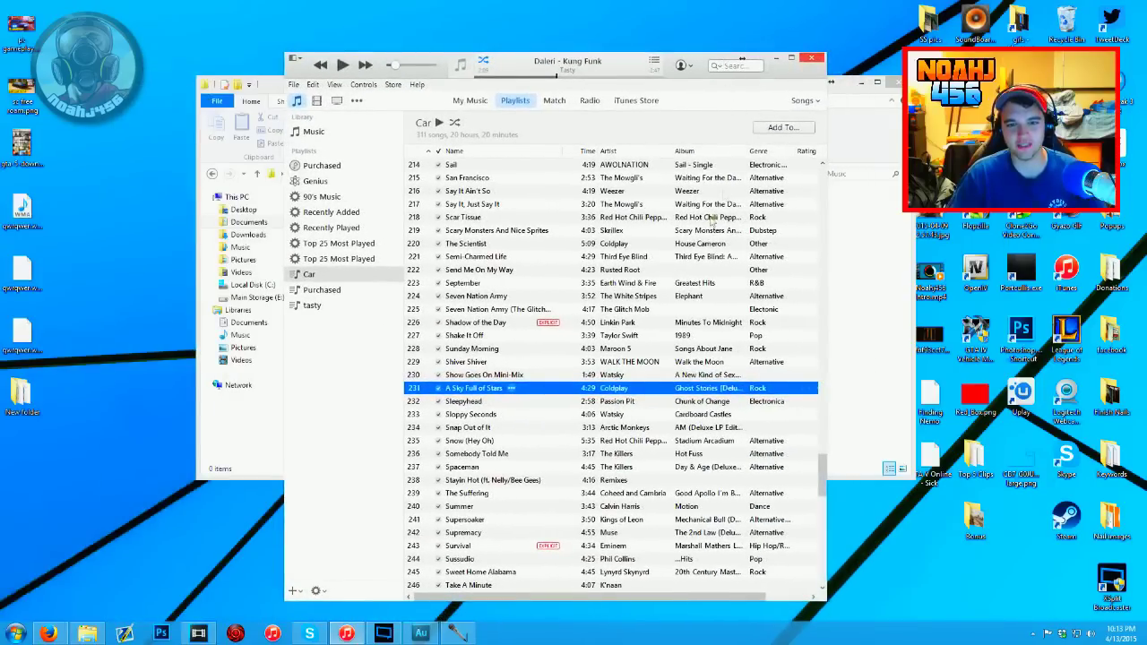
scroll(664, 283, "down", 1)
right_click(559, 340)
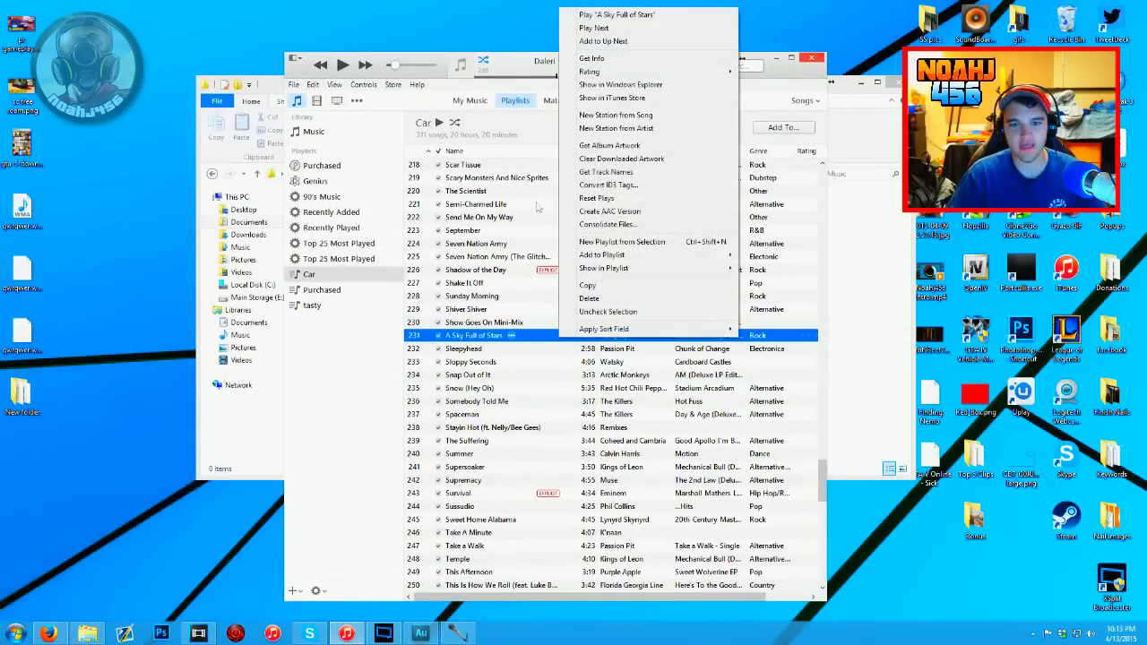
left_click(543, 342)
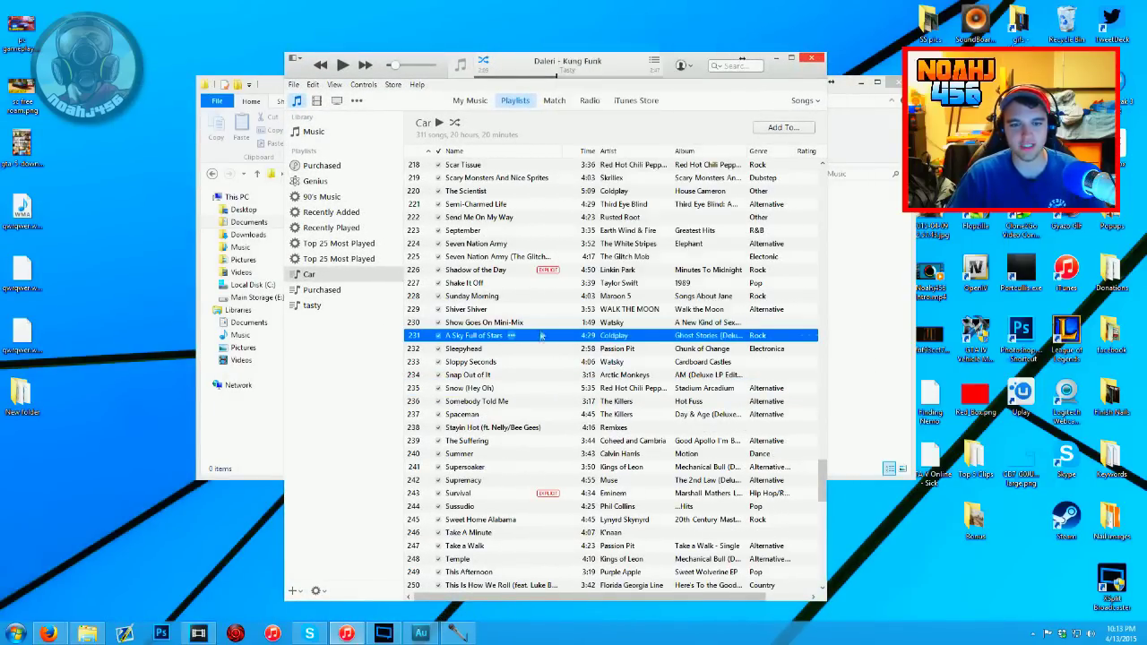
right_click(541, 334)
left_click(616, 81)
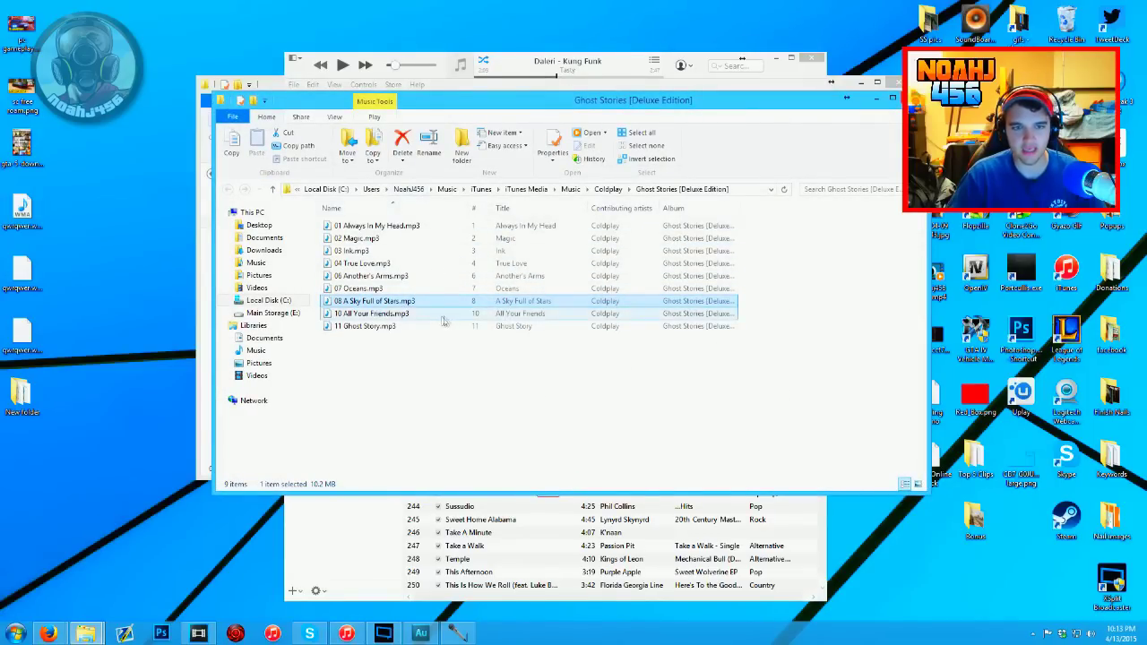
Step: Move the User Music and Ghost Stories folder windows apart so both file areas are accessible
left_click_drag(270, 82, 124, 57)
left_click_drag(797, 109, 911, 159)
left_click(630, 106)
left_click(817, 146)
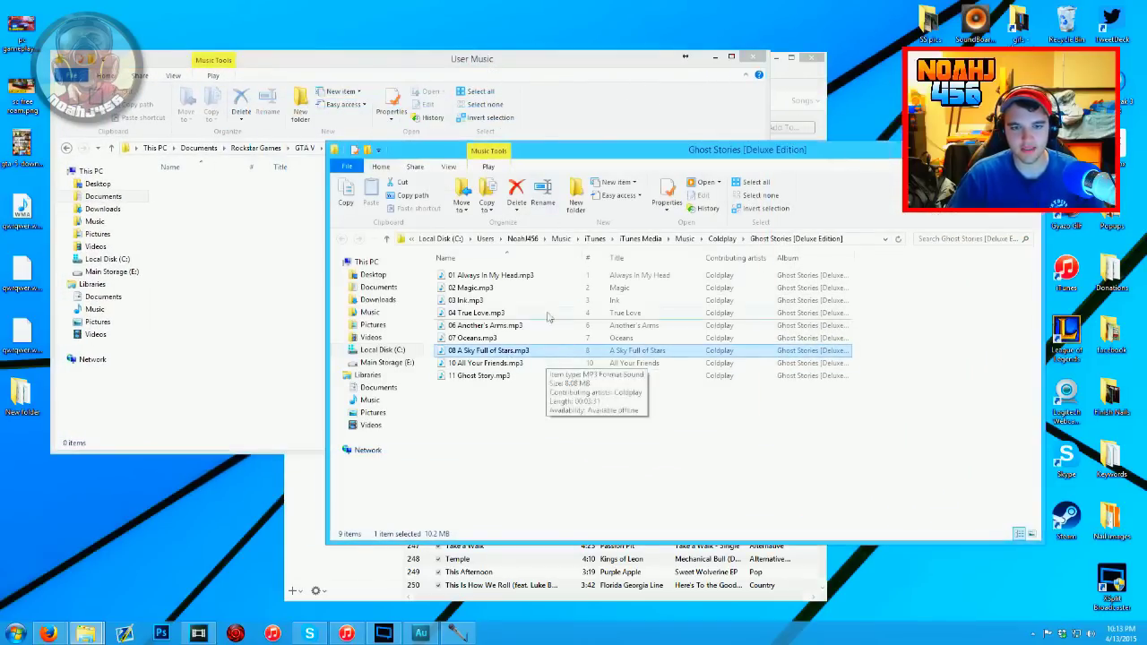
Step: Copy 08 A Sky Full of Stars.mp3 into the User Music folder and widen the Name column to fit the file name
mouse_move(564, 352)
left_mouse_down()
mouse_move(285, 267)
mouse_move(559, 369)
left_mouse_up()
right_click(559, 368)
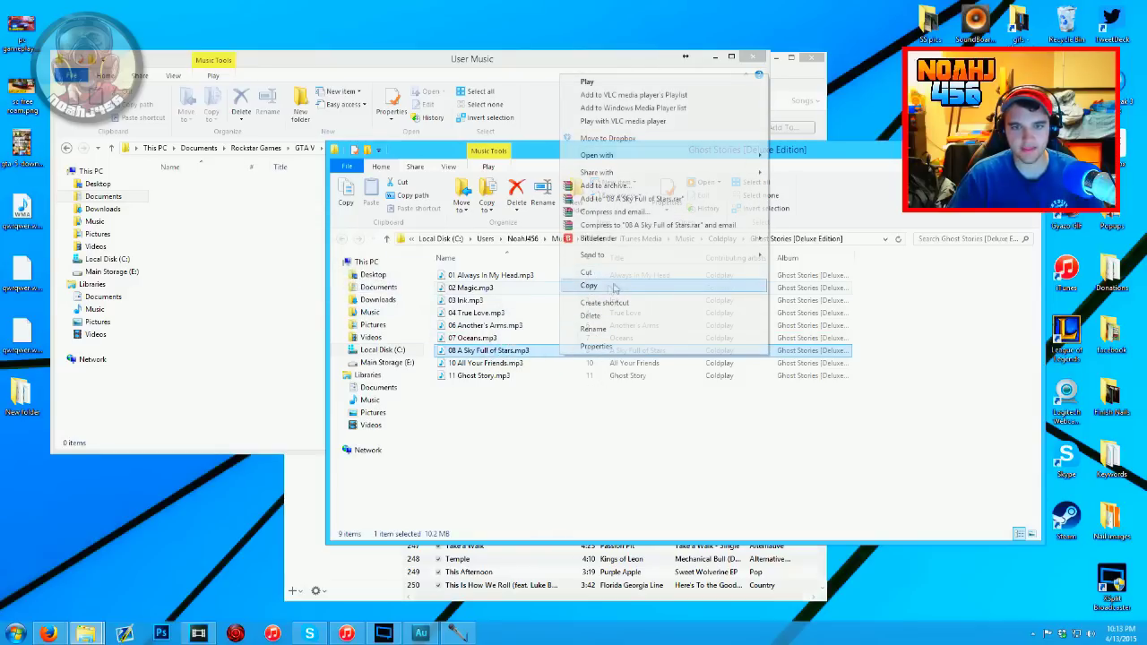
left_click(256, 251)
right_click(256, 251)
left_click(285, 329)
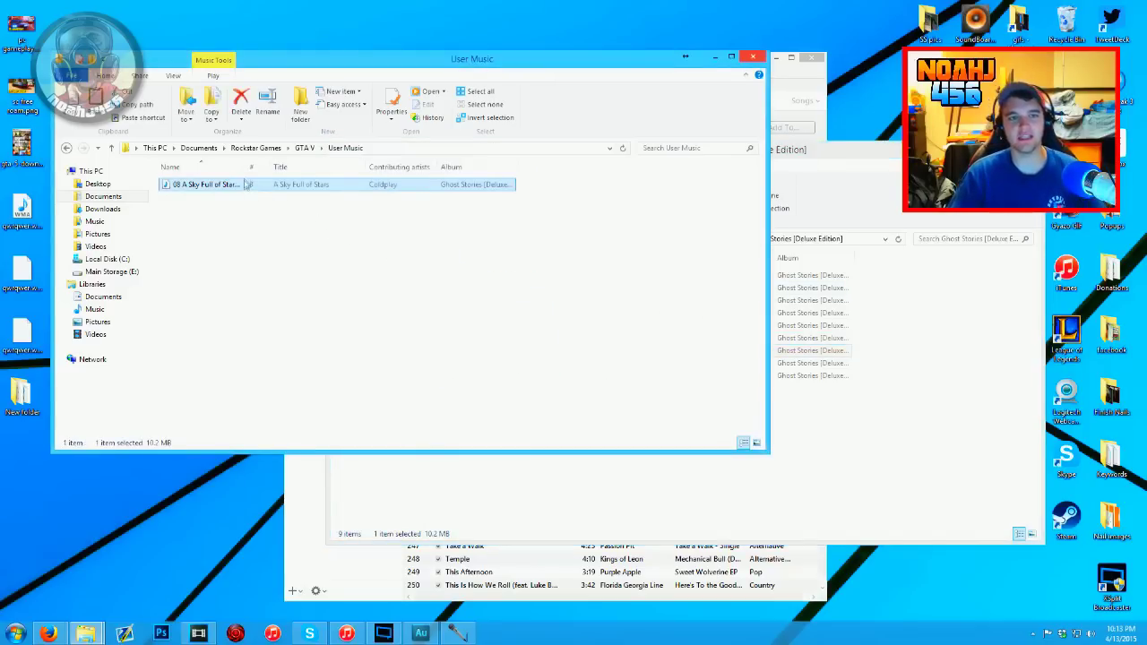
left_click_drag(247, 167, 325, 170)
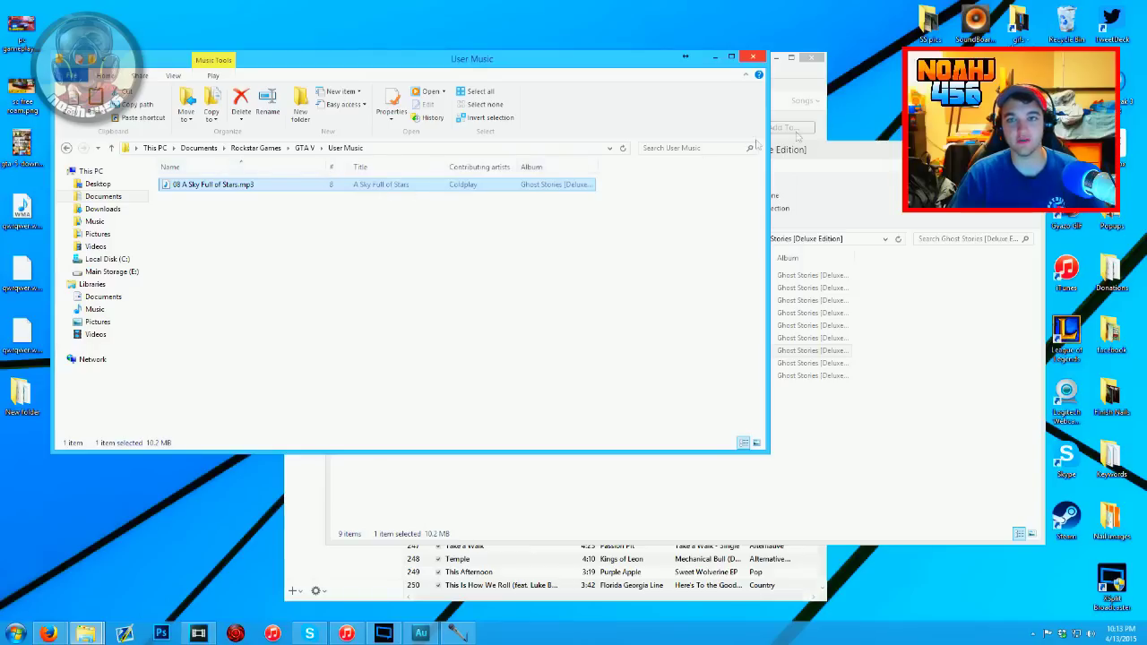
Step: Return to iTunes and show the file of "Scary Monsters And Nice Sprites" in Windows Explorer
left_click(782, 97)
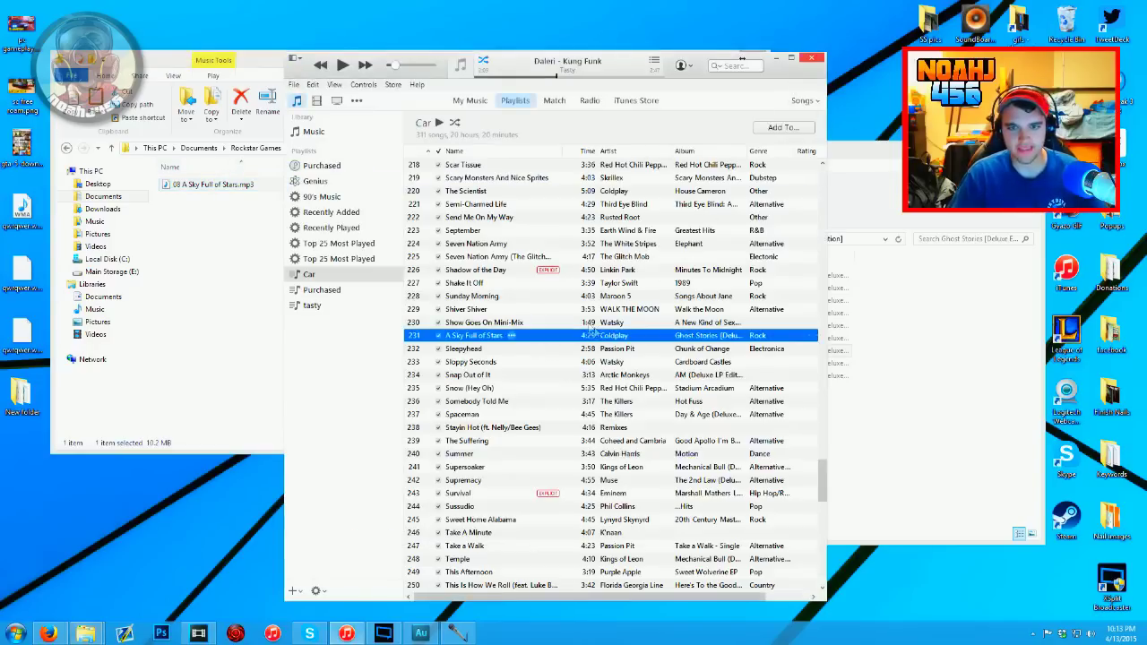
left_click(565, 180)
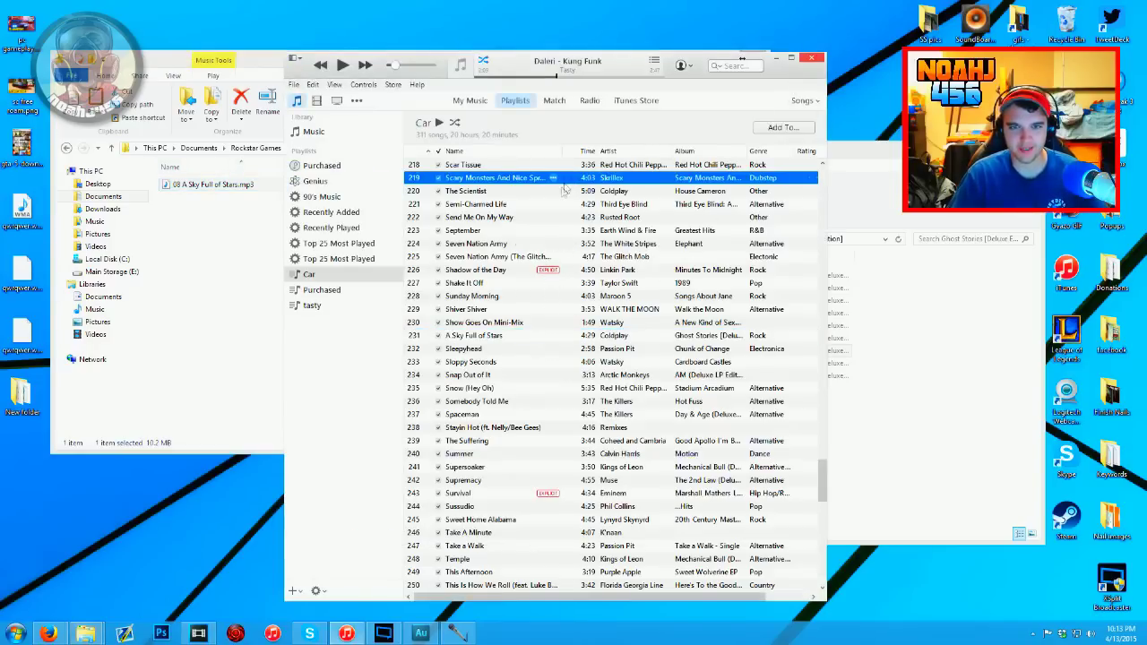
right_click(578, 179)
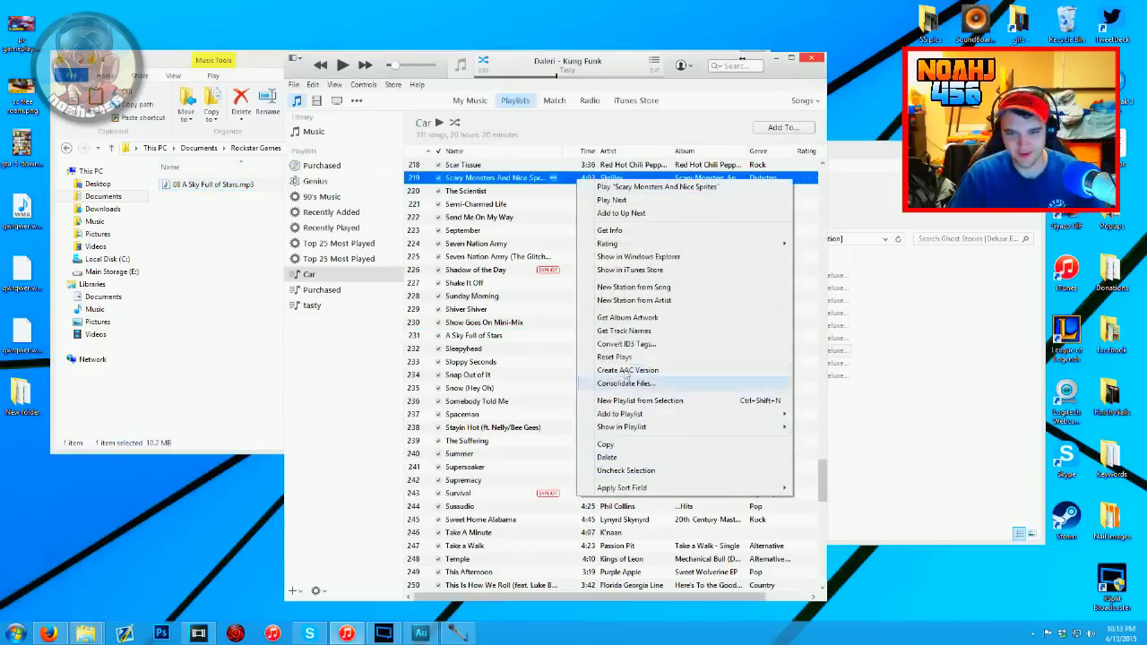
left_click(644, 257)
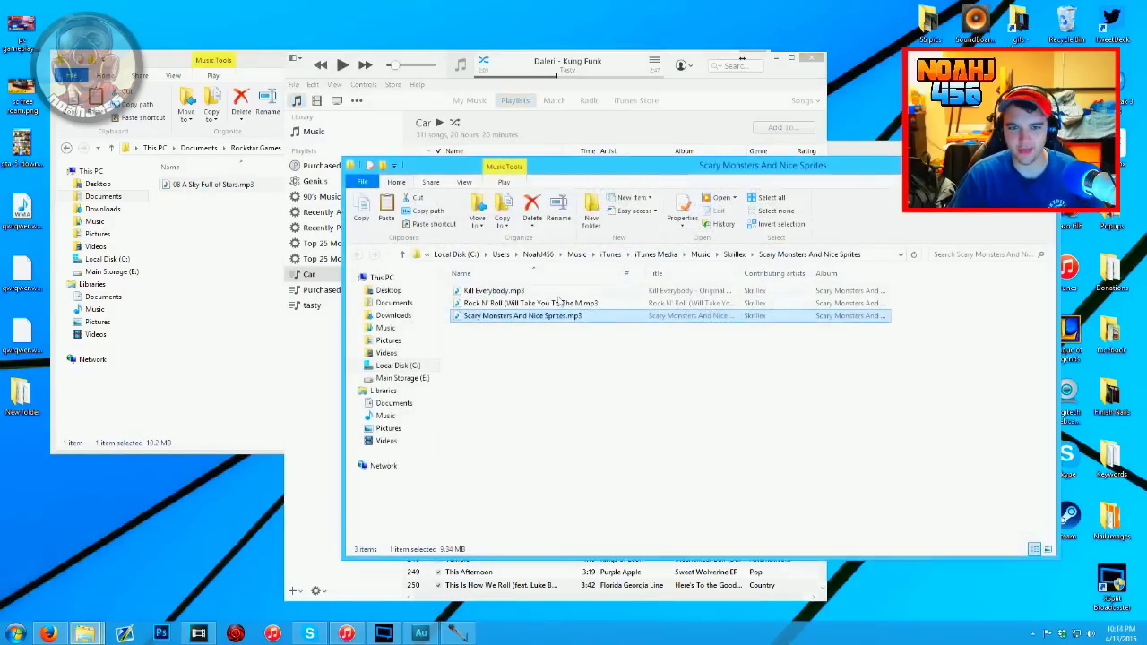
Step: Copy Scary Monsters And Nice Sprites.mp3 into the User Music folder
right_click(601, 323)
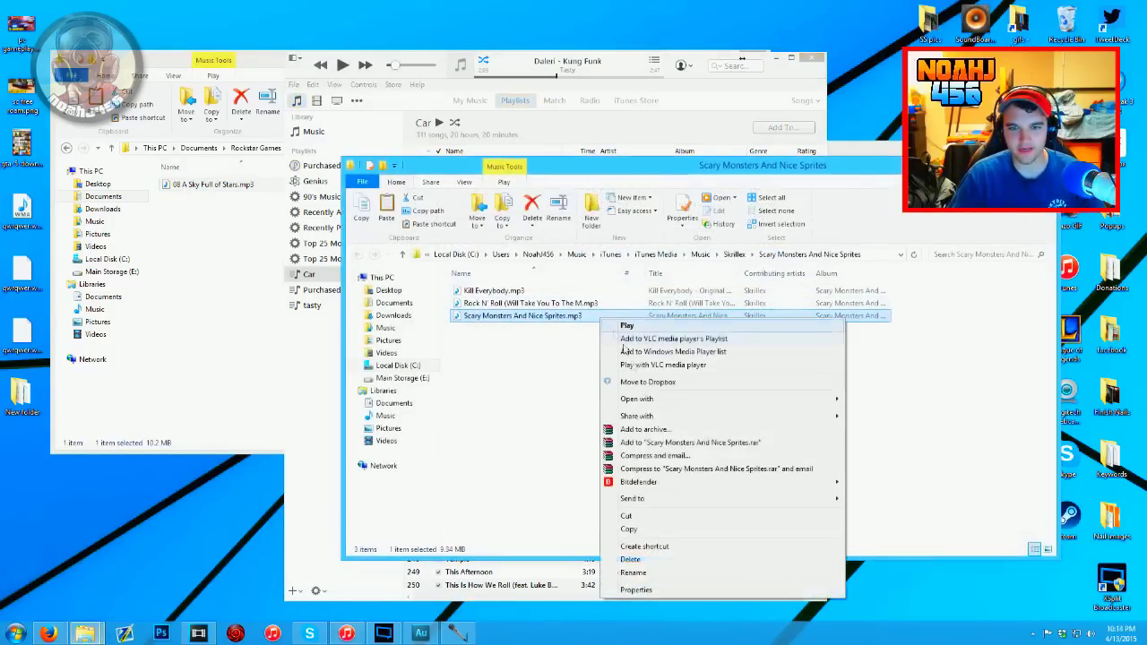
left_click(632, 529)
left_click(253, 237)
right_click(253, 238)
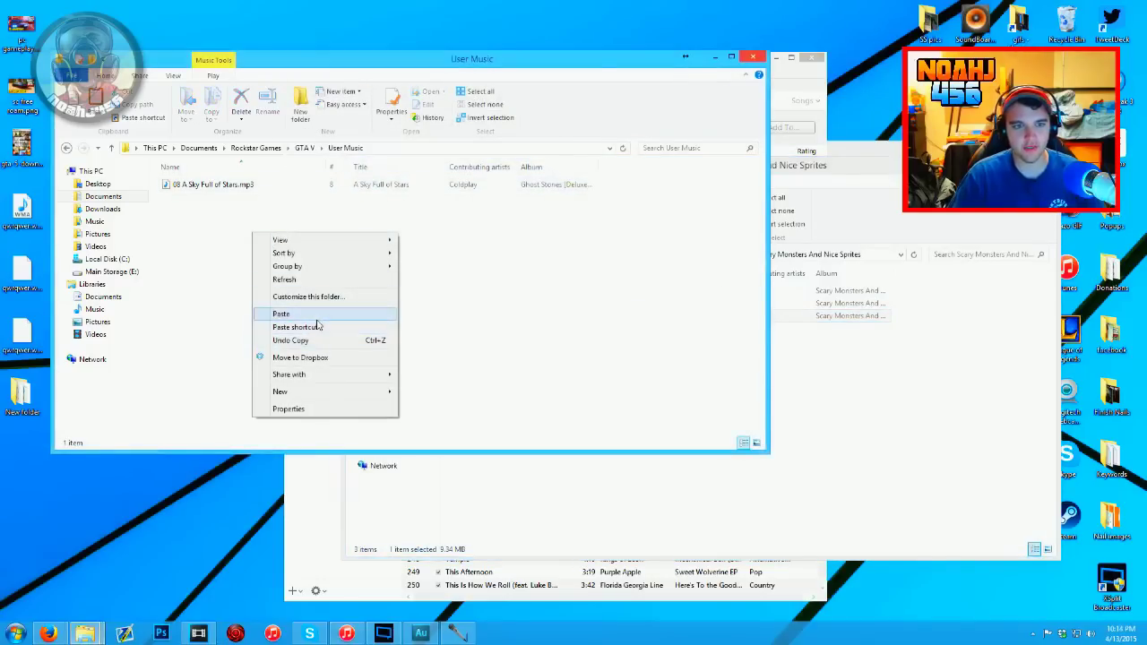
left_click(310, 314)
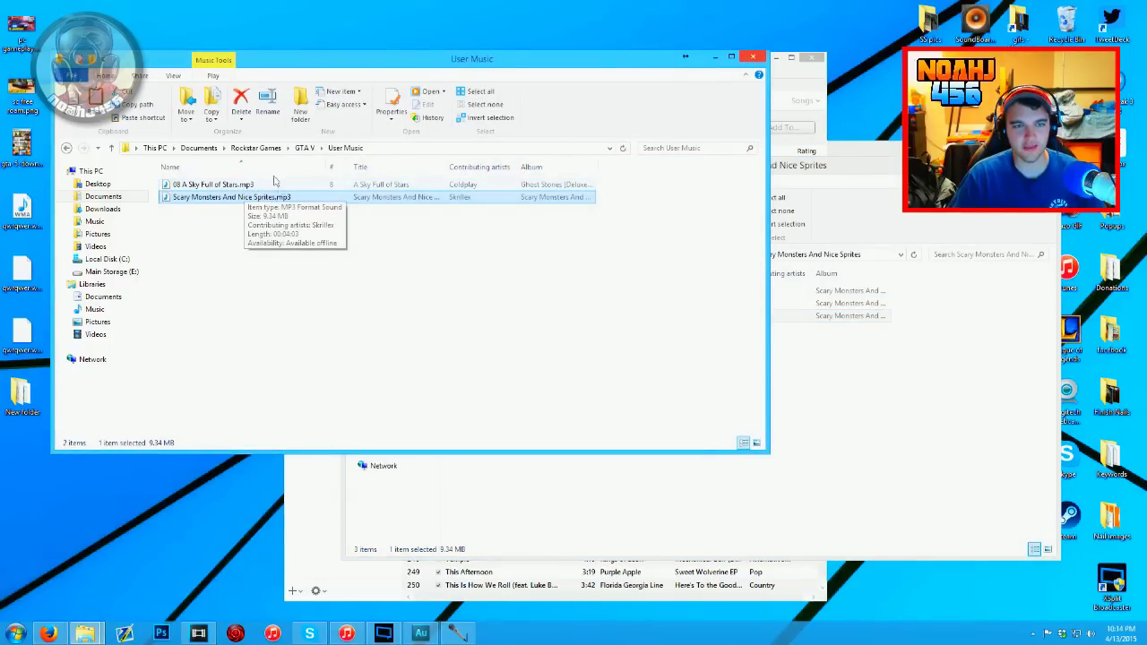
Step: Close the two album folder windows and delete both copied songs from the User Music folder
left_click(1043, 163)
left_click(1028, 146)
left_click_drag(458, 303, 261, 89)
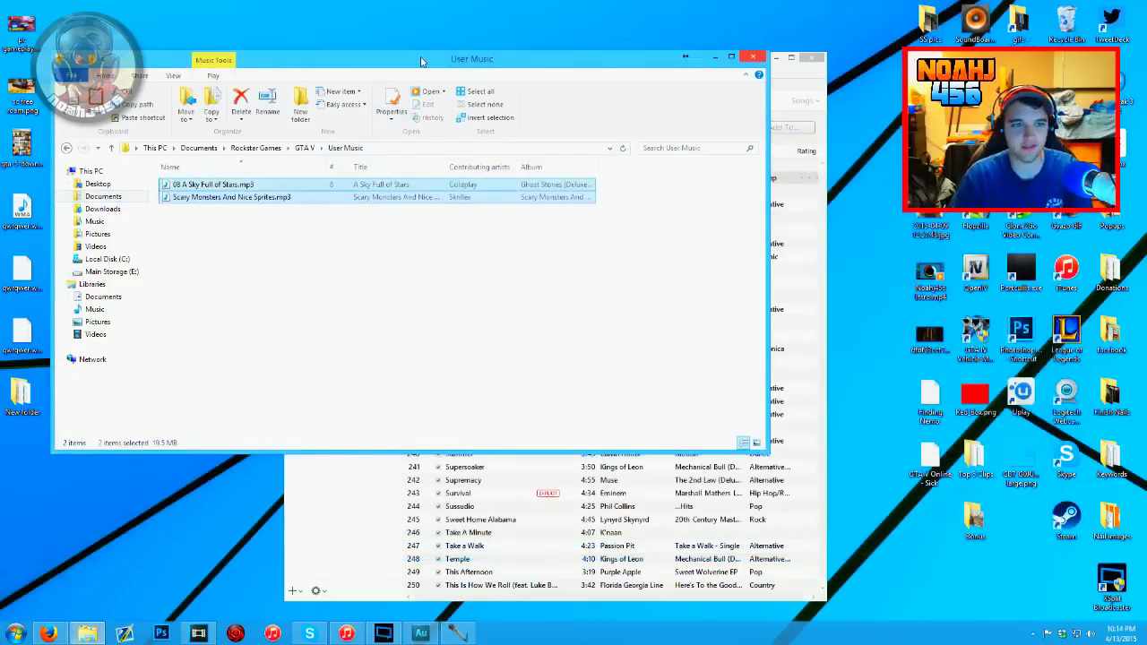
key("Delete")
Step: Move all five songs from the desktop's New folder into the User Music folder and close the New folder window
left_click_drag(421, 61, 654, 106)
double_click(22, 394)
key("ctrl+a")
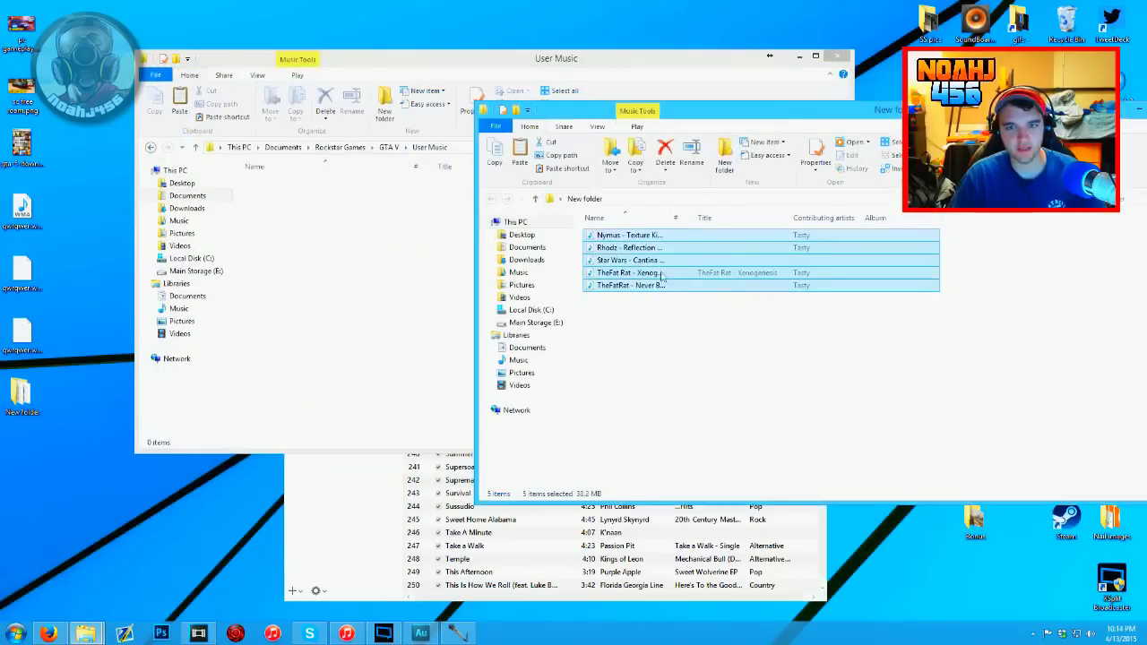
left_click_drag(659, 287, 366, 273)
left_click_drag(986, 110, 764, 82)
left_click(943, 79)
left_click(428, 265)
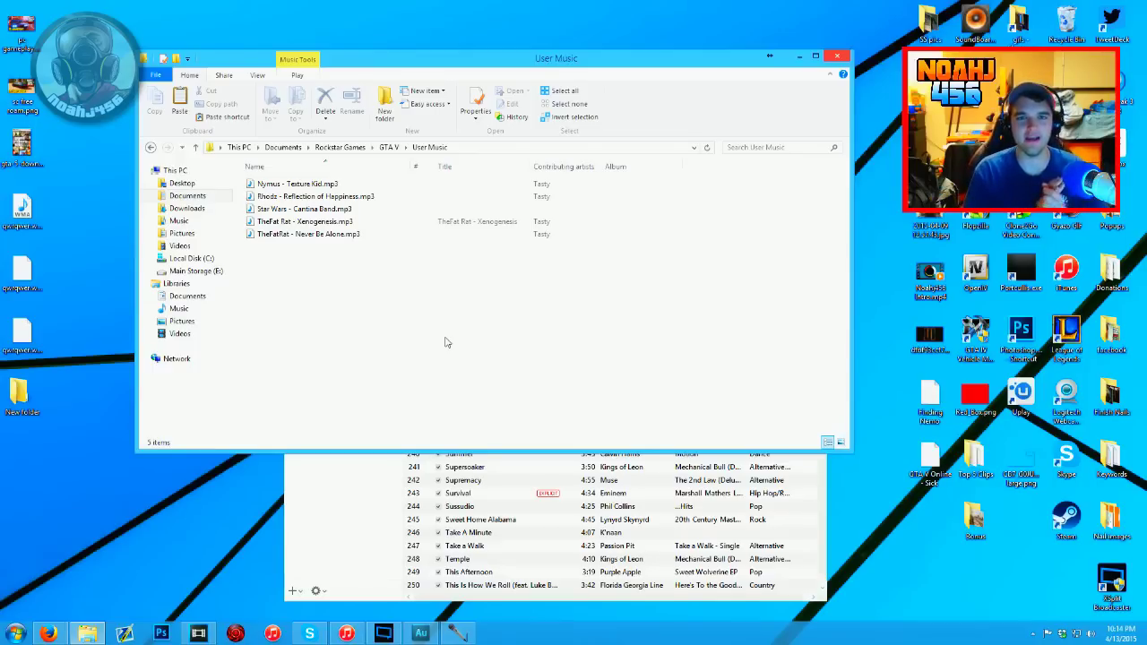
left_click_drag(359, 240, 307, 173)
left_click(337, 308)
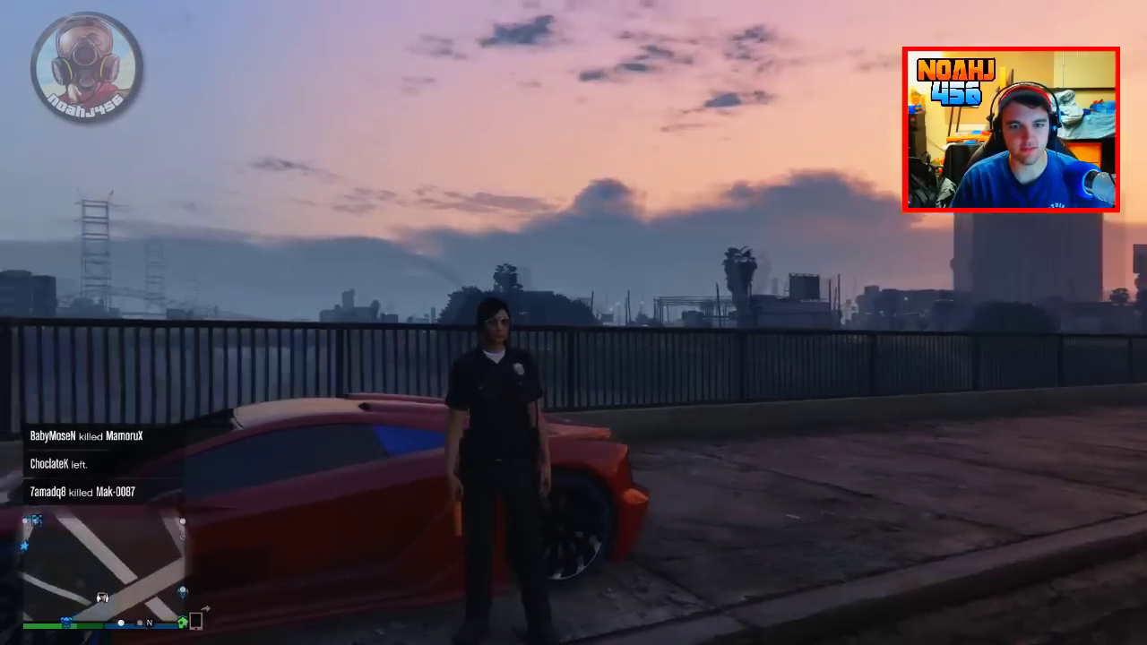
Step: In Grand Theft Auto Online, pause the game and enter the Audio section of the settings
key("Escape")
key("e")
key("e")
key("e")
key("e")
key("e")
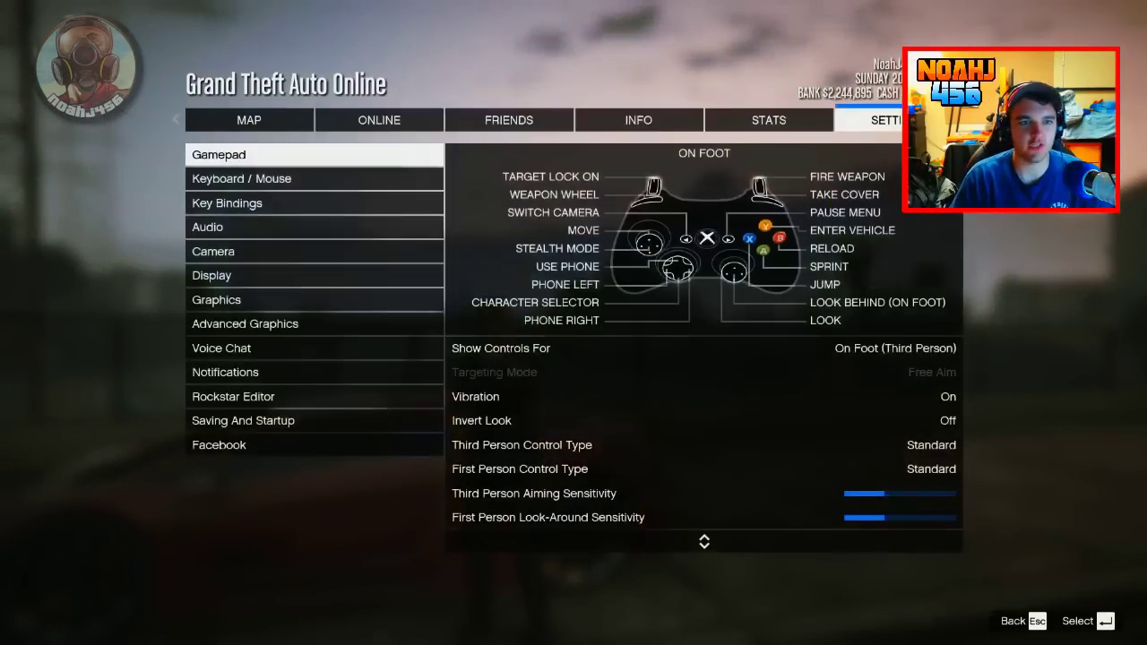
key("Down")
key("Down")
key("Down")
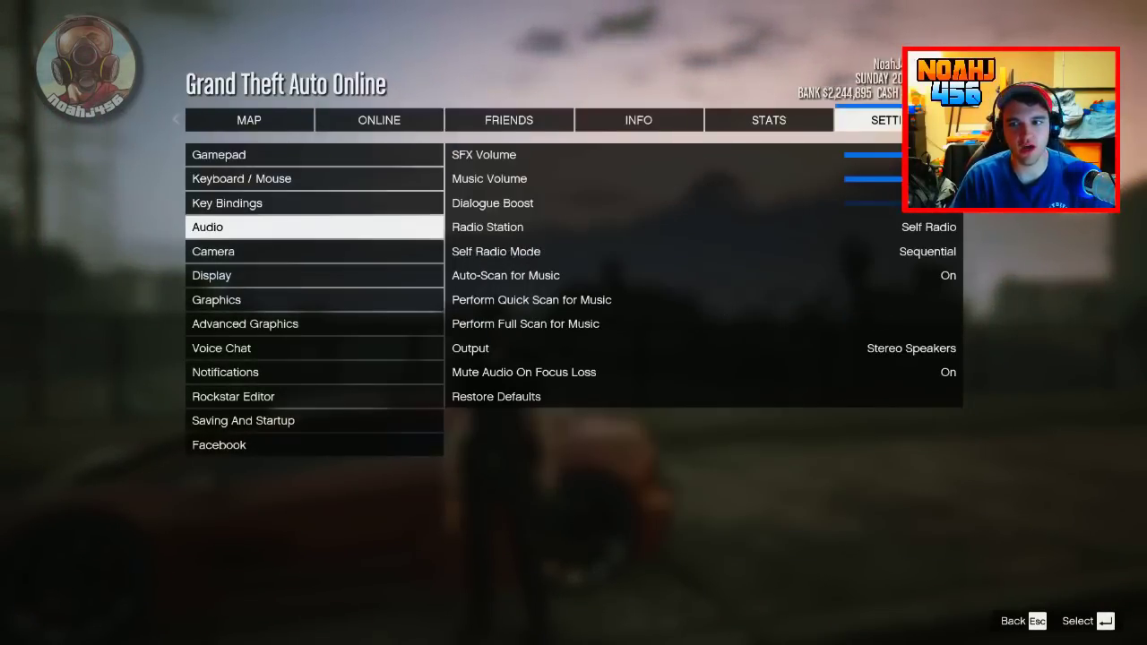
key("Return")
Step: Set the Self Radio Mode to Radio
key("Down")
key("Down")
key("Down")
key("Down")
key("Down")
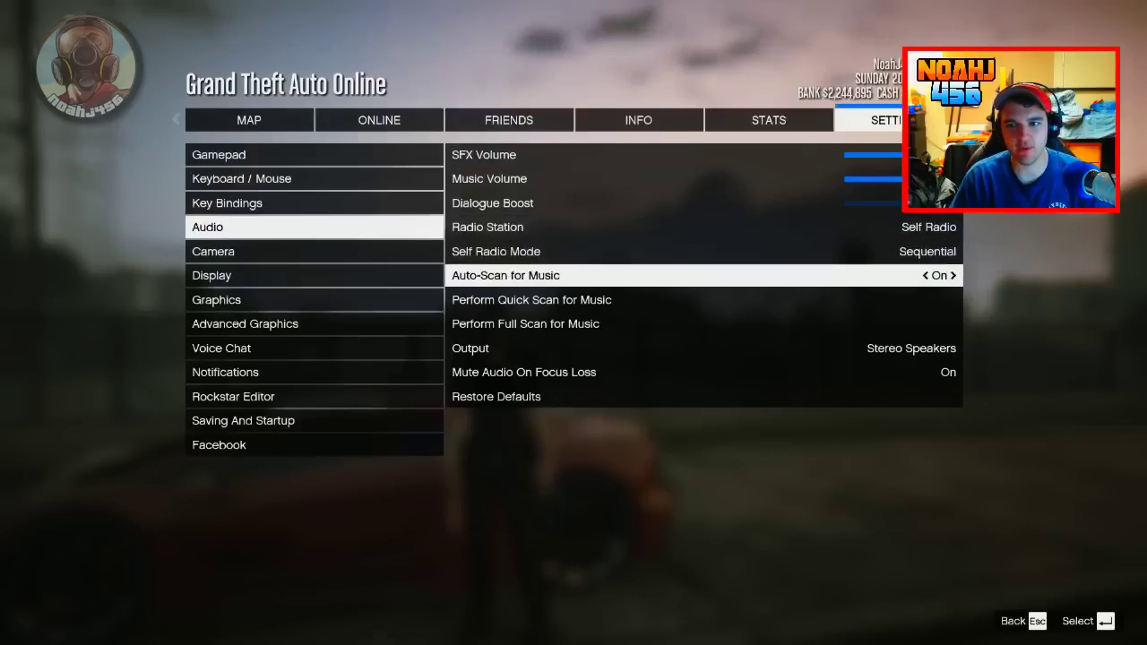
key("Up")
key("Right")
key("Down")
key("Up")
key("Down")
key("Up")
key("Up")
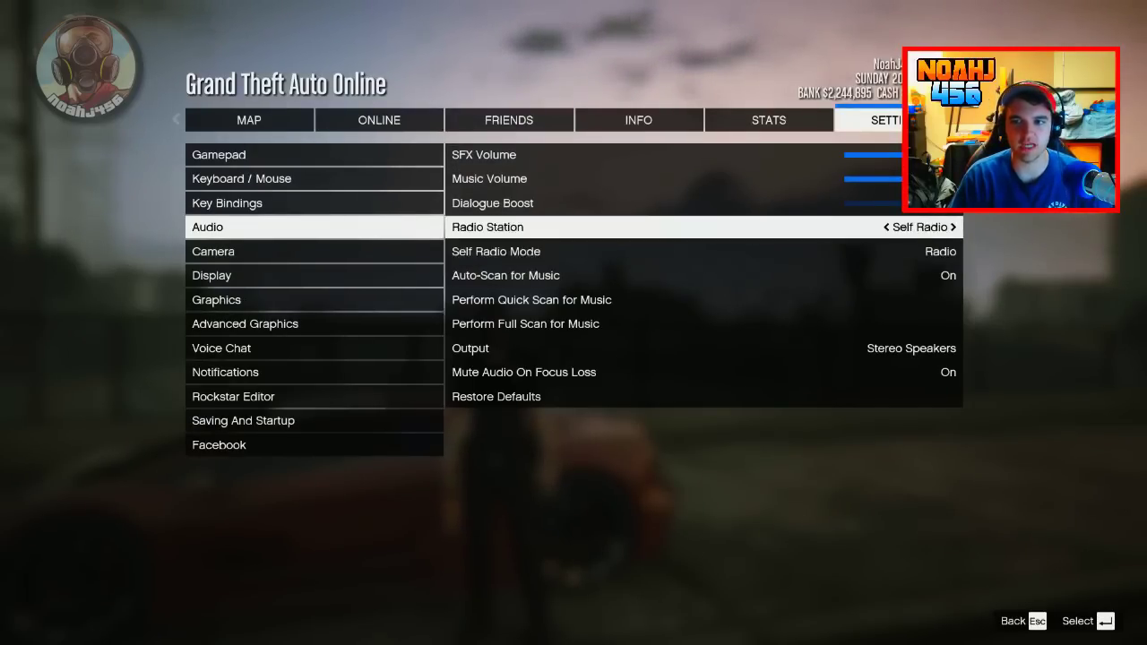
key("Down")
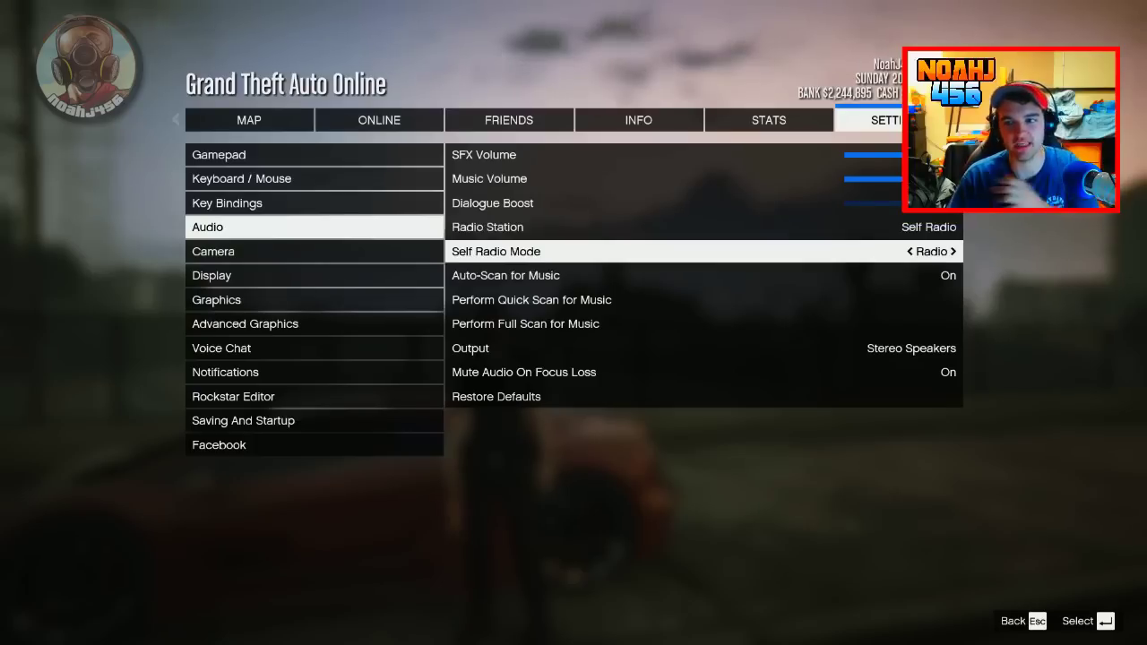
Step: Cycle through the available Self Radio Mode options and leave the setting on Radio
key("Left")
key("Left")
key("Left")
key("Left")
key("Left")
key("Right")
key("Right")
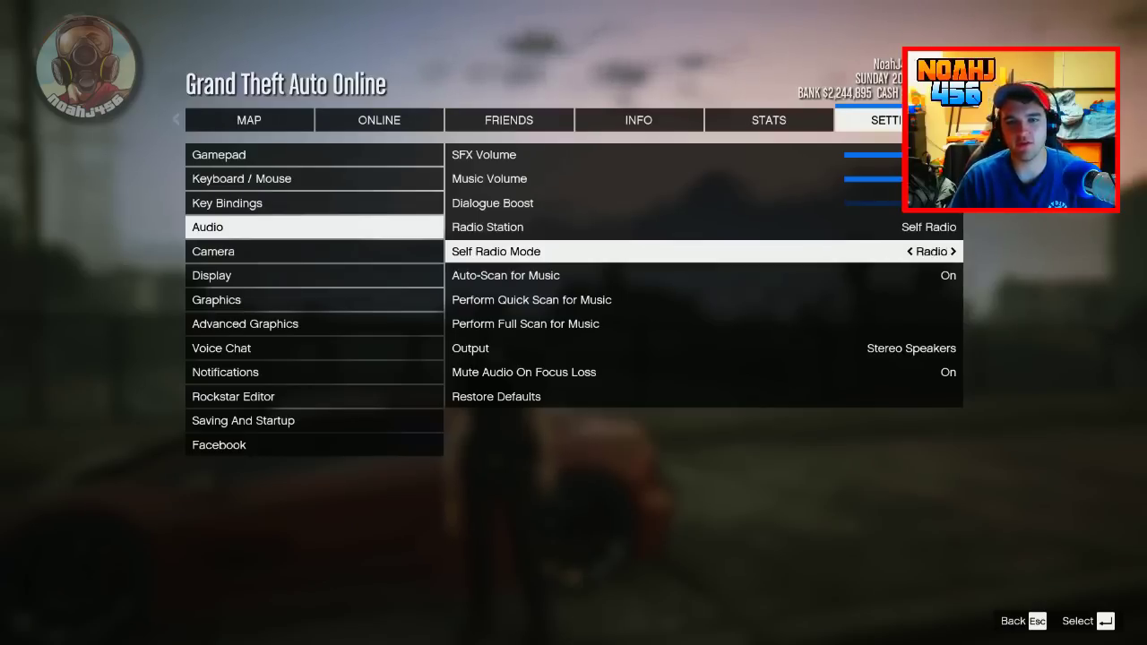
Step: Perform a quick scan and a full scan for music, and exit the settings to return to the game
key("Down")
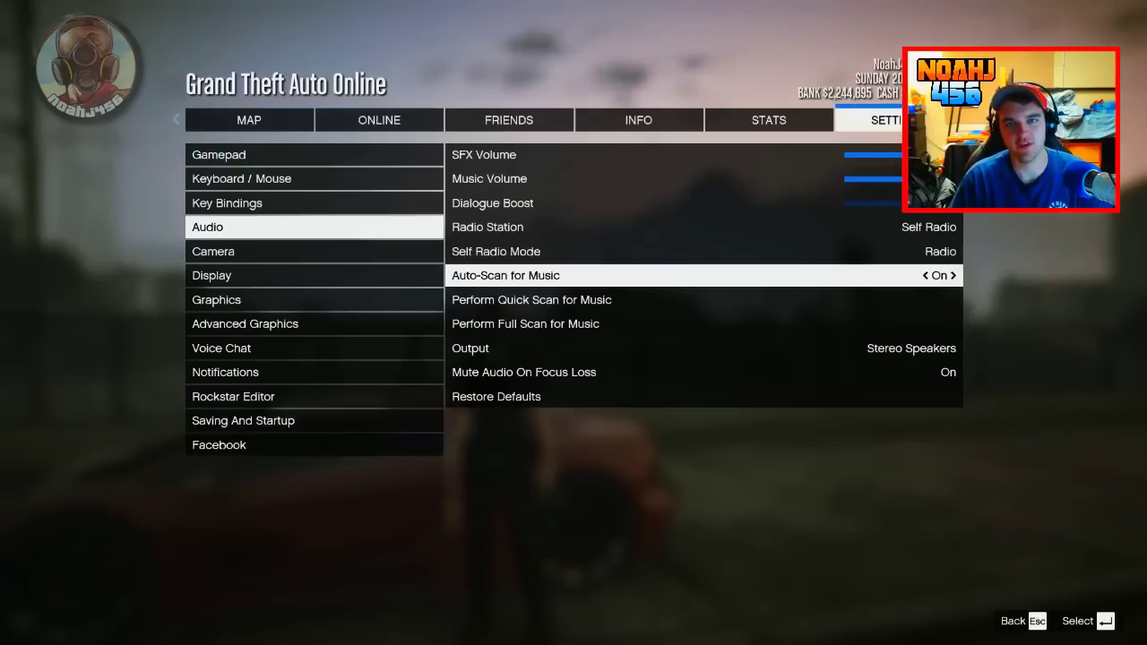
key("Down")
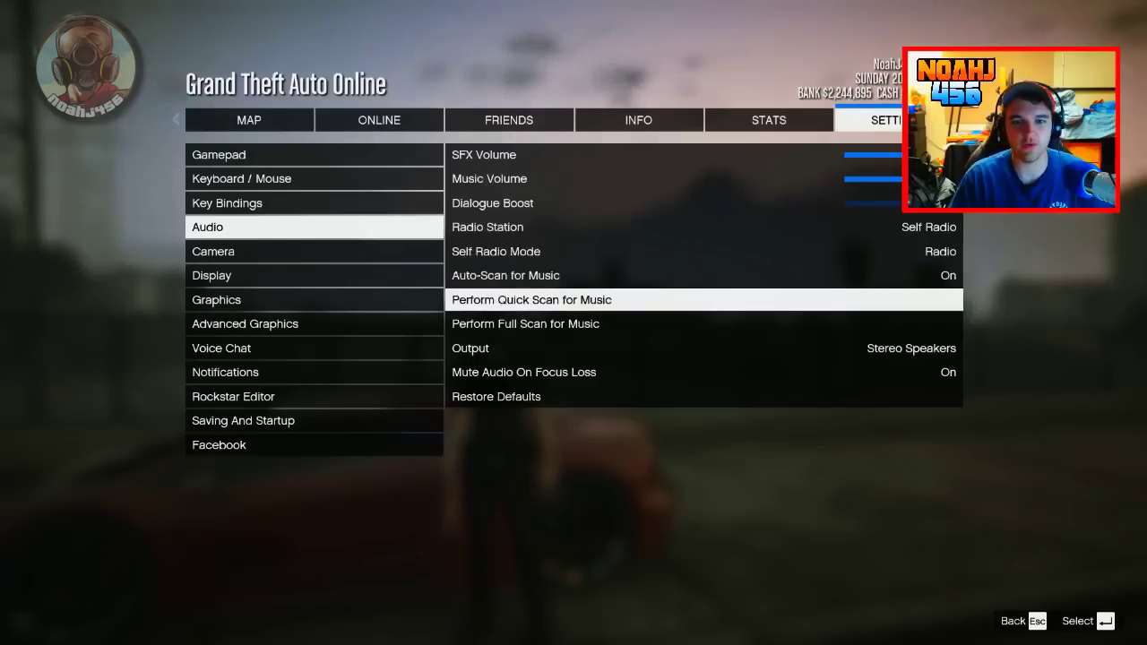
key("Return")
key("Down")
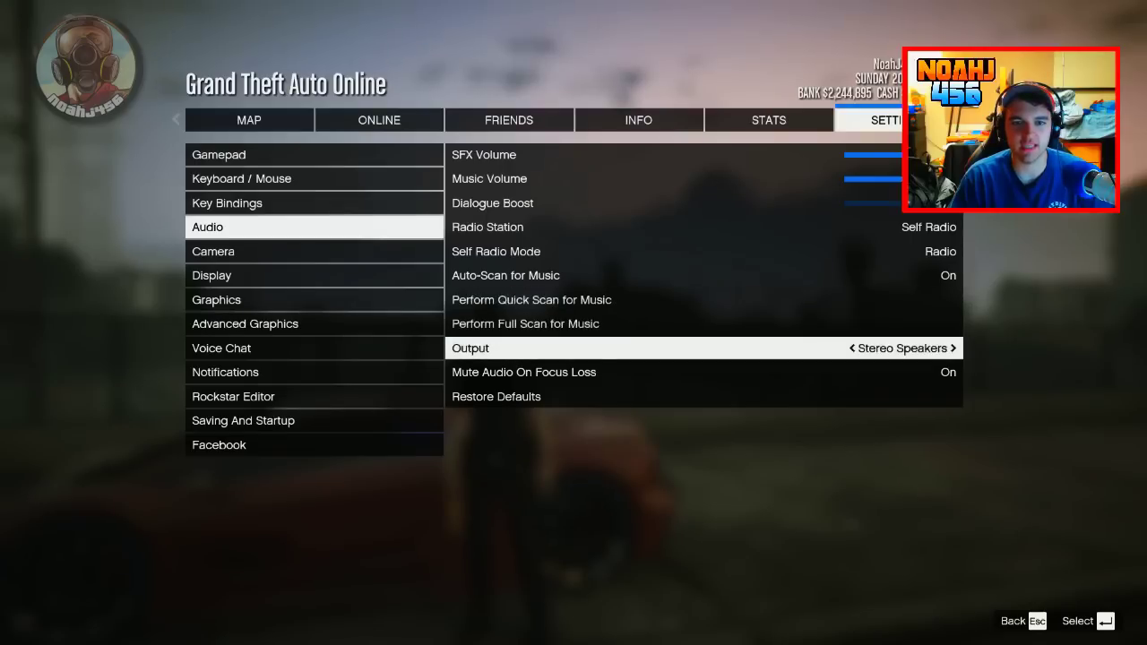
key("Up")
key("Return")
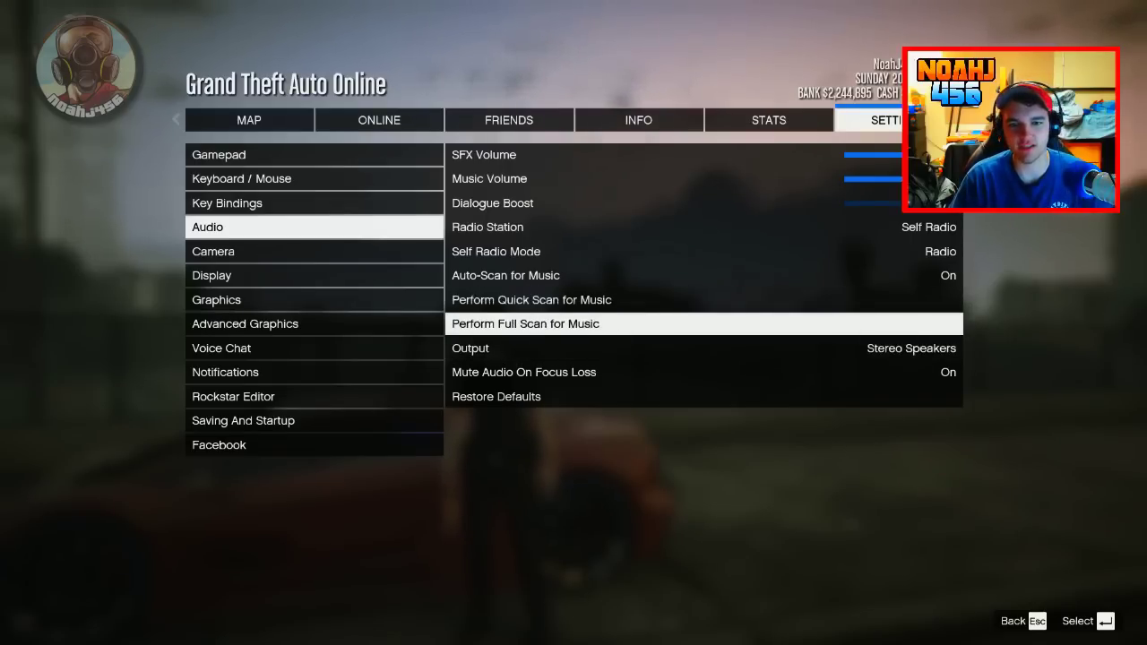
key("Escape")
key("Escape")
key("Escape")
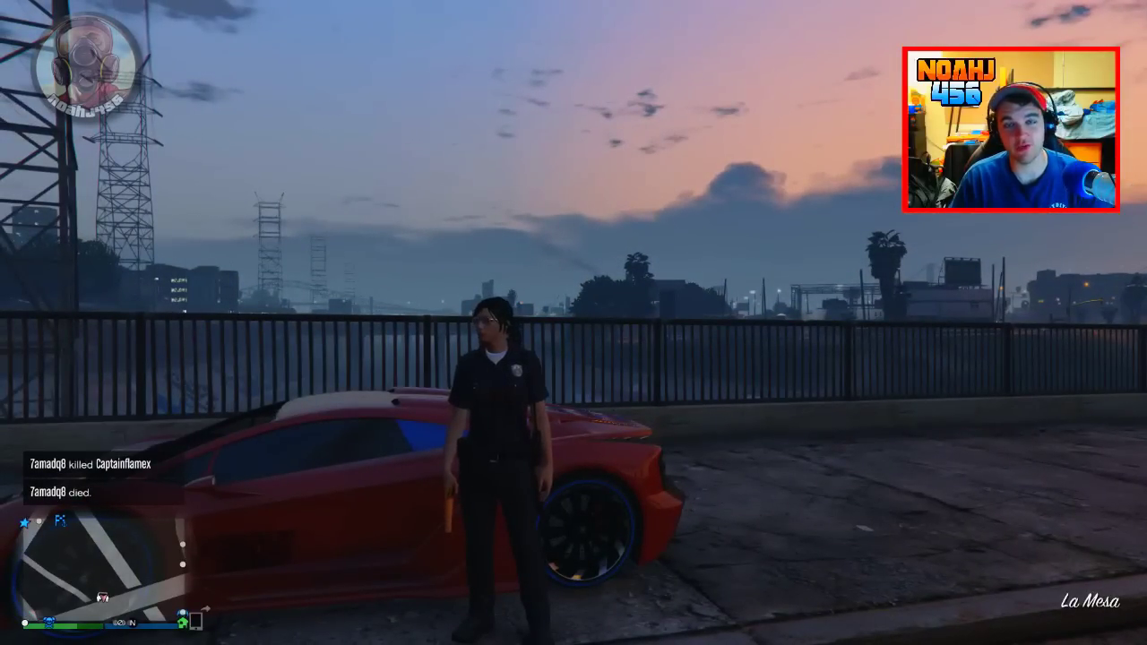
key("f")
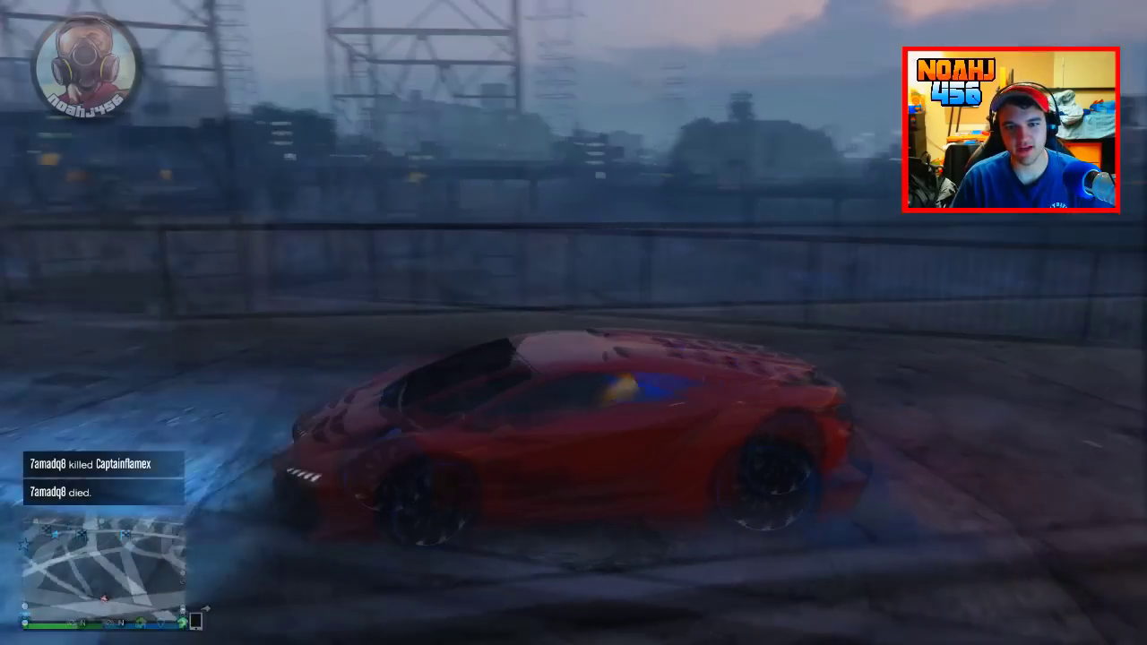
key("w")
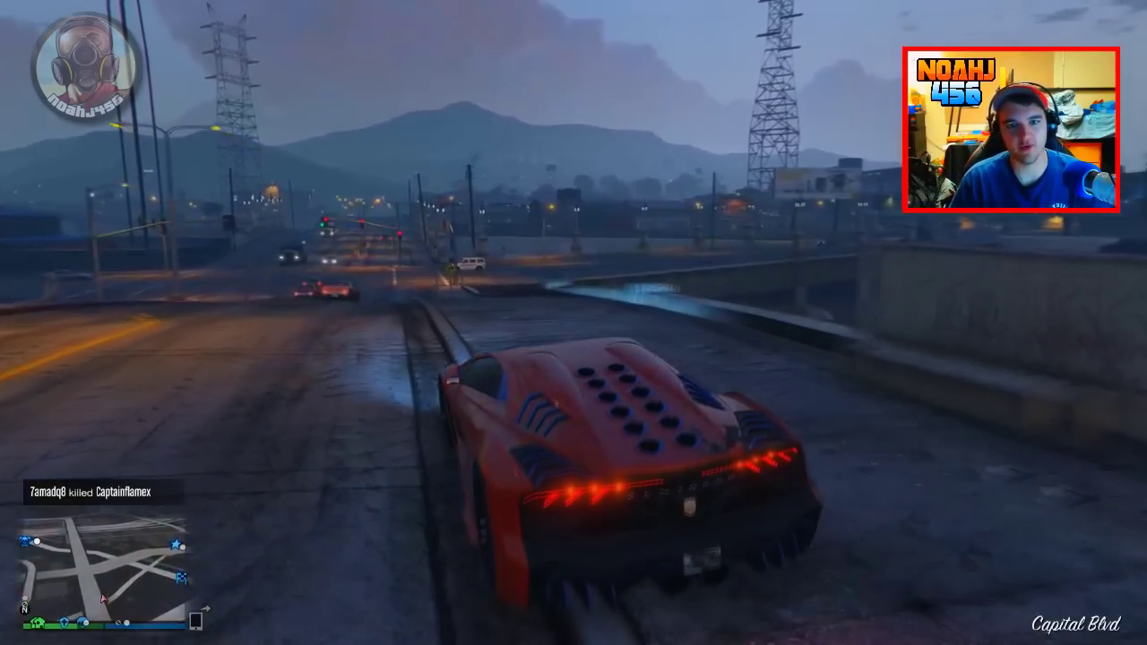
key("w")
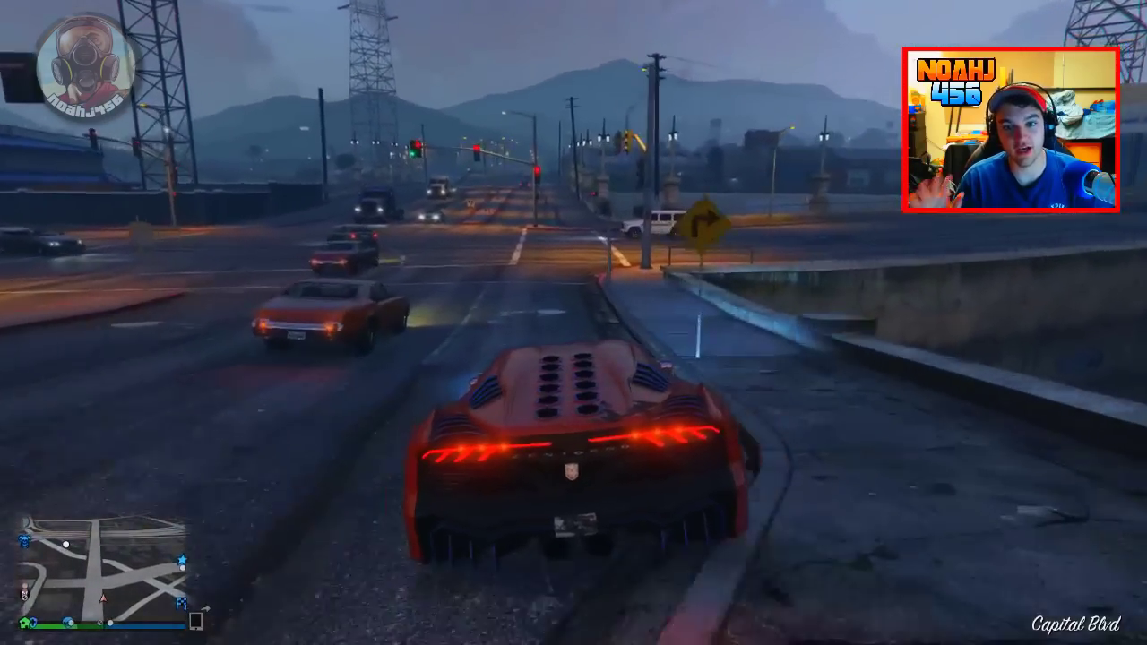
key("w")
key("d")
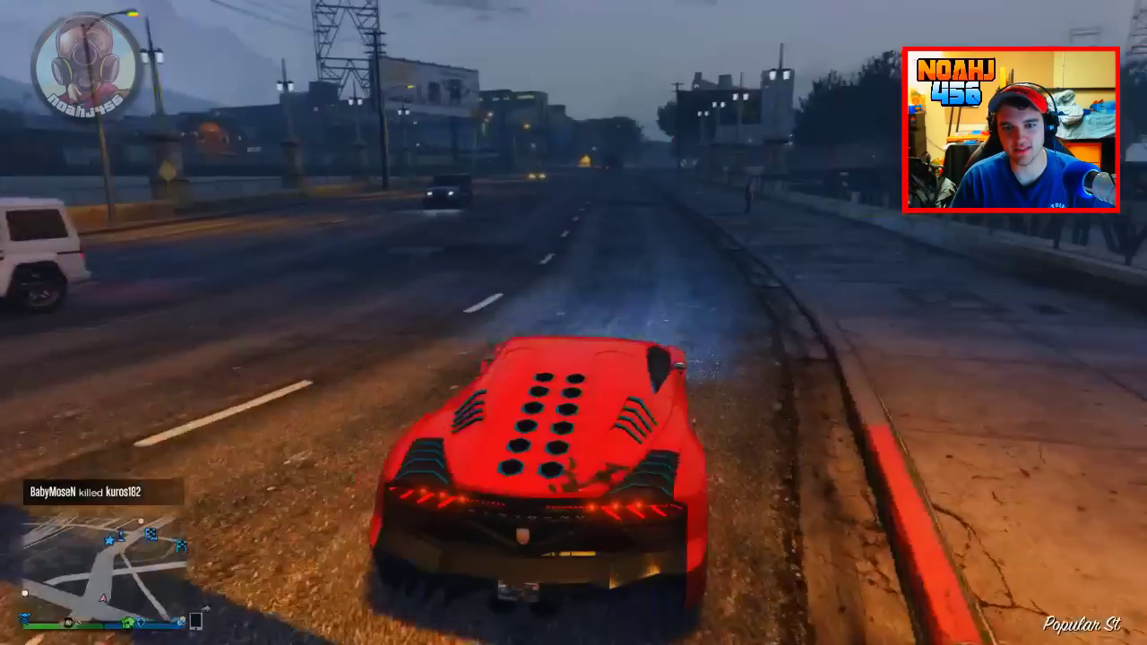
key("w")
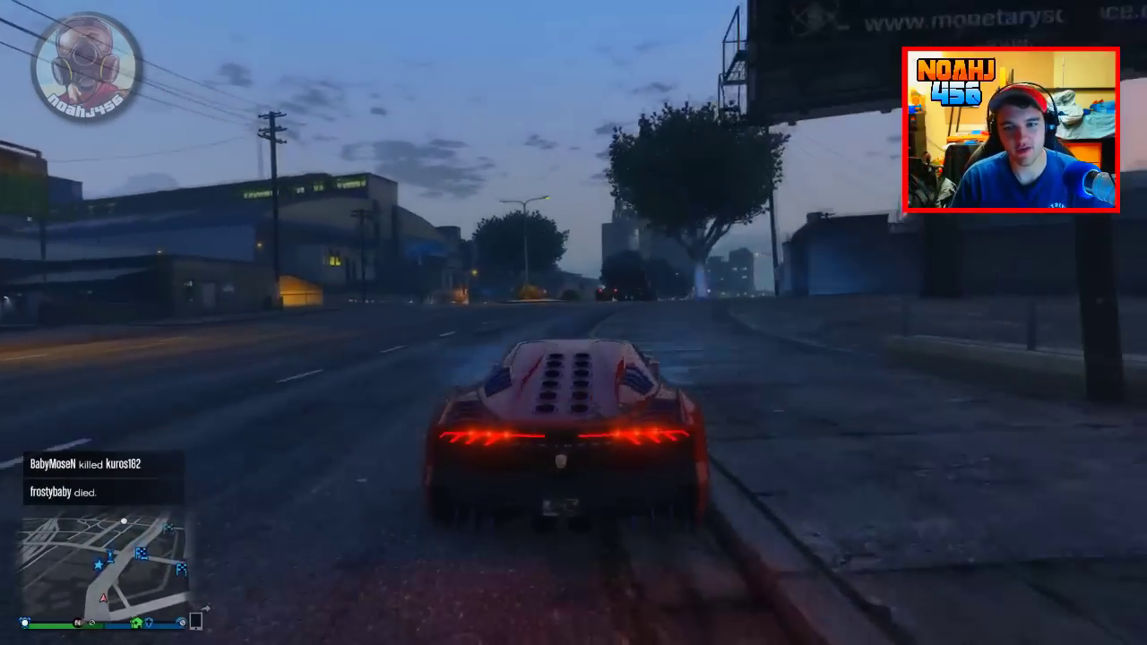
key("w")
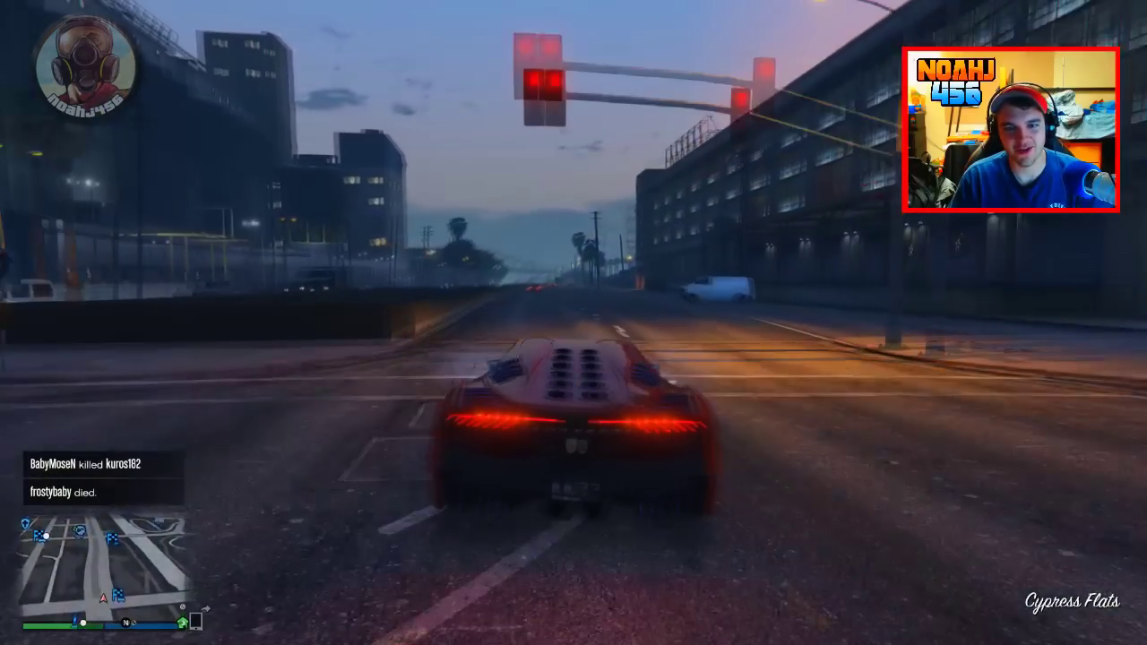
key("w")
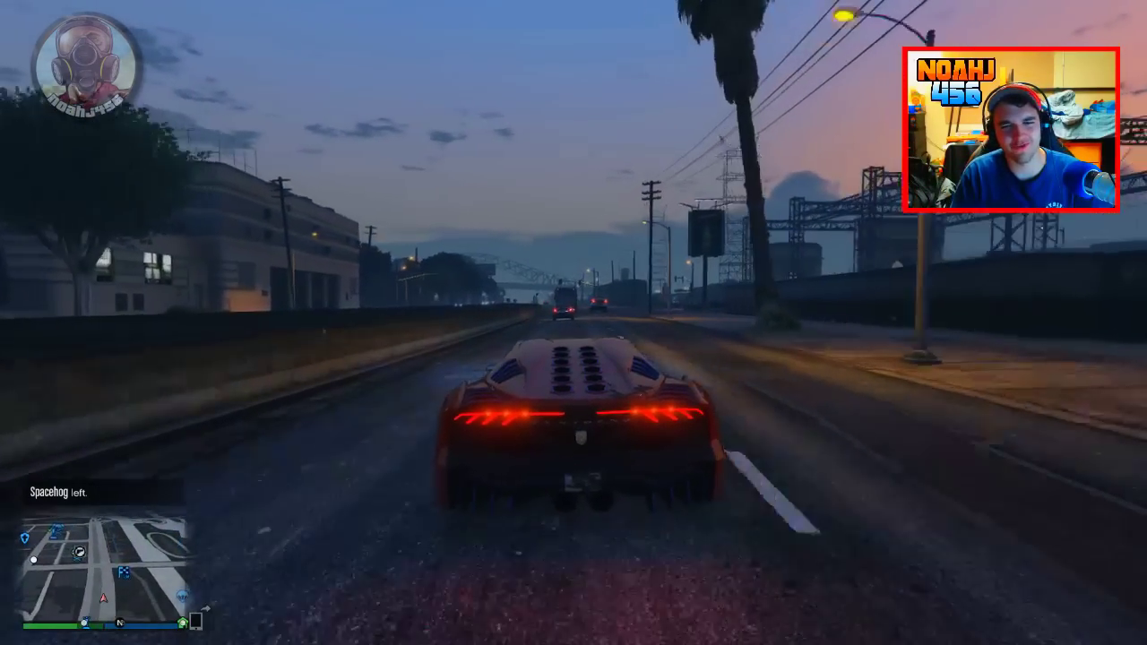
key("w")
key("d")
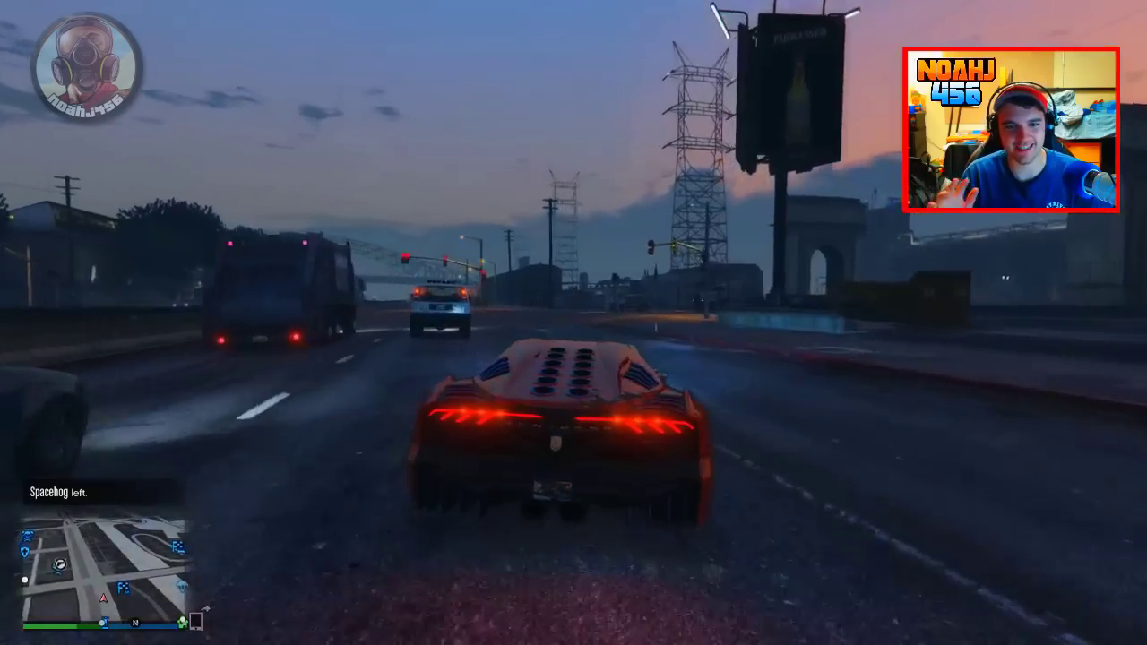
key("w")
key("a")
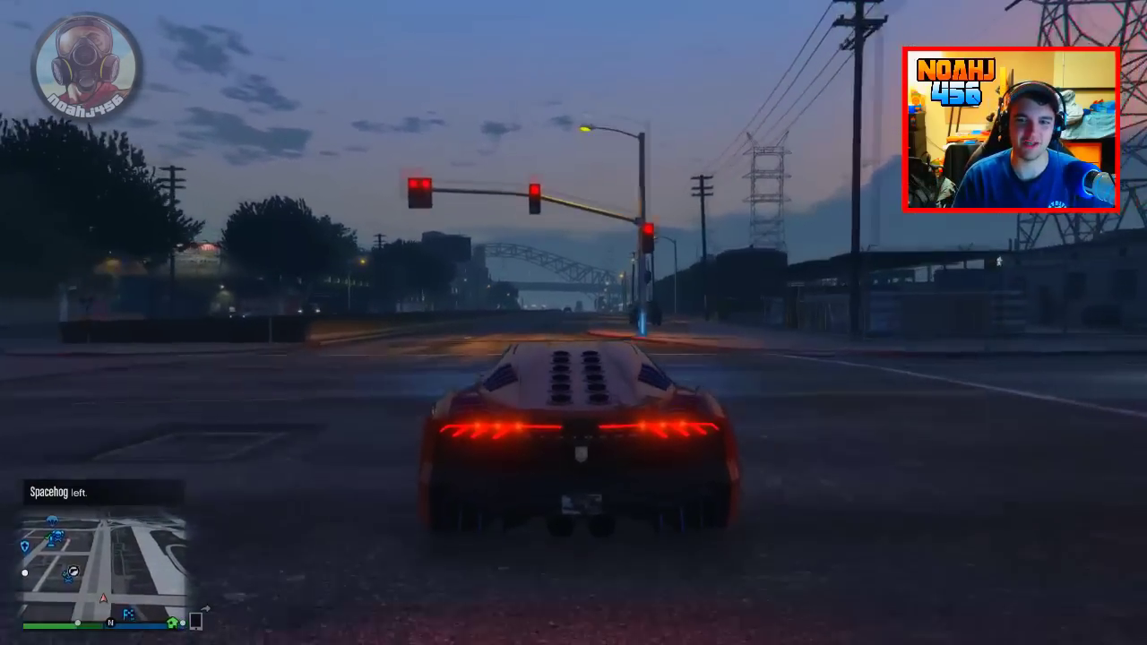
key("w")
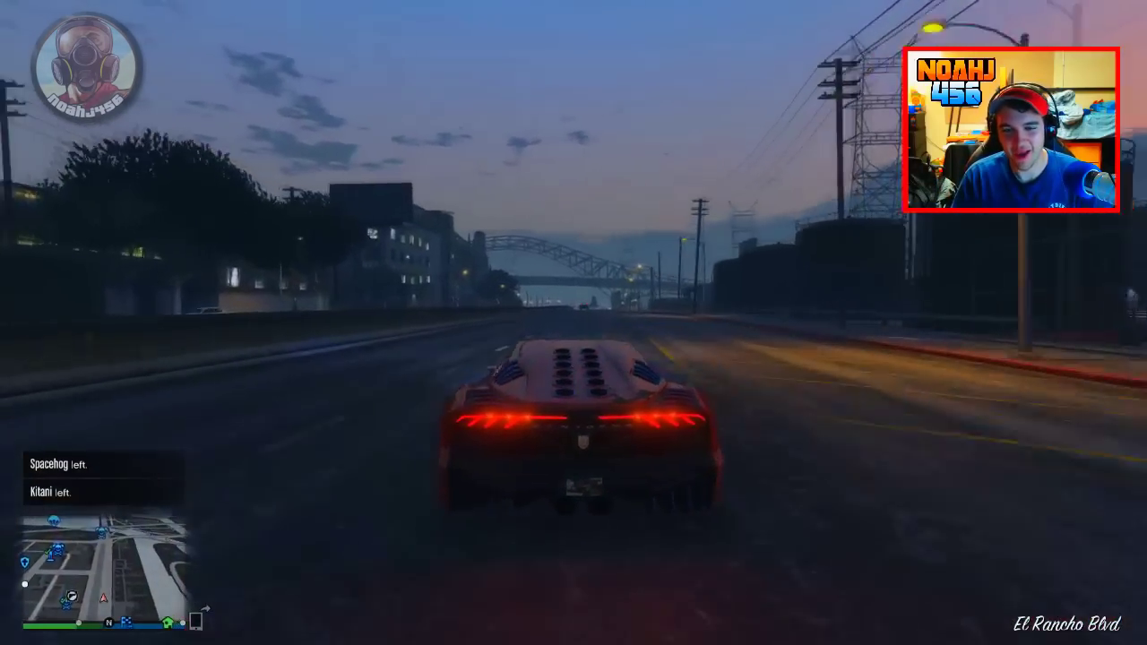
key("w")
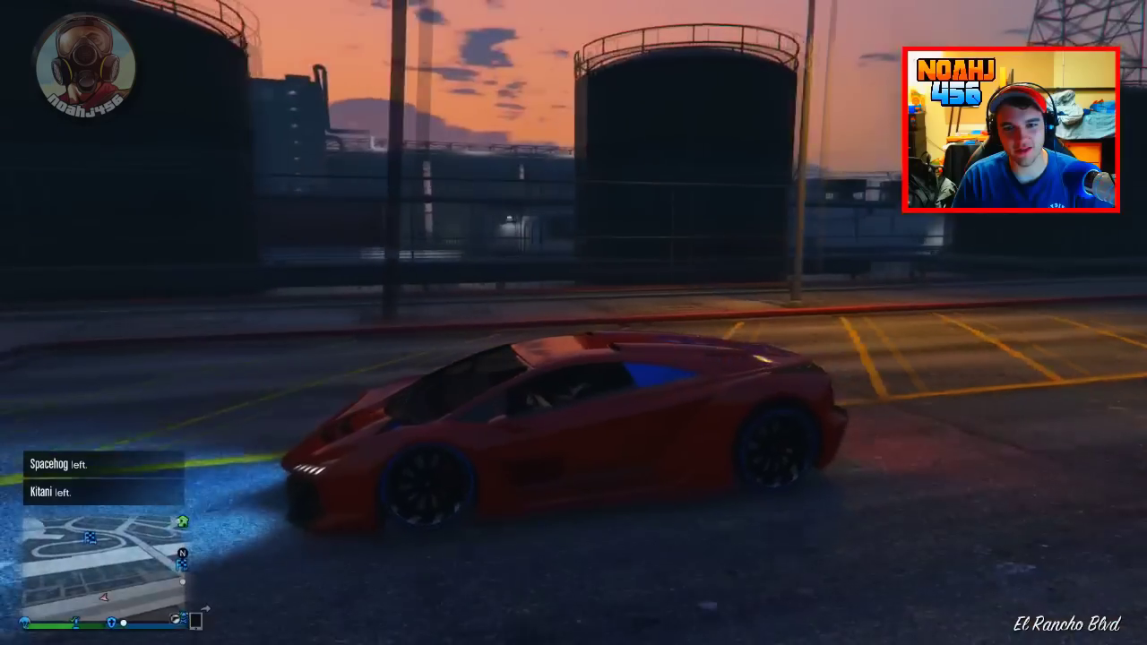
key("f")
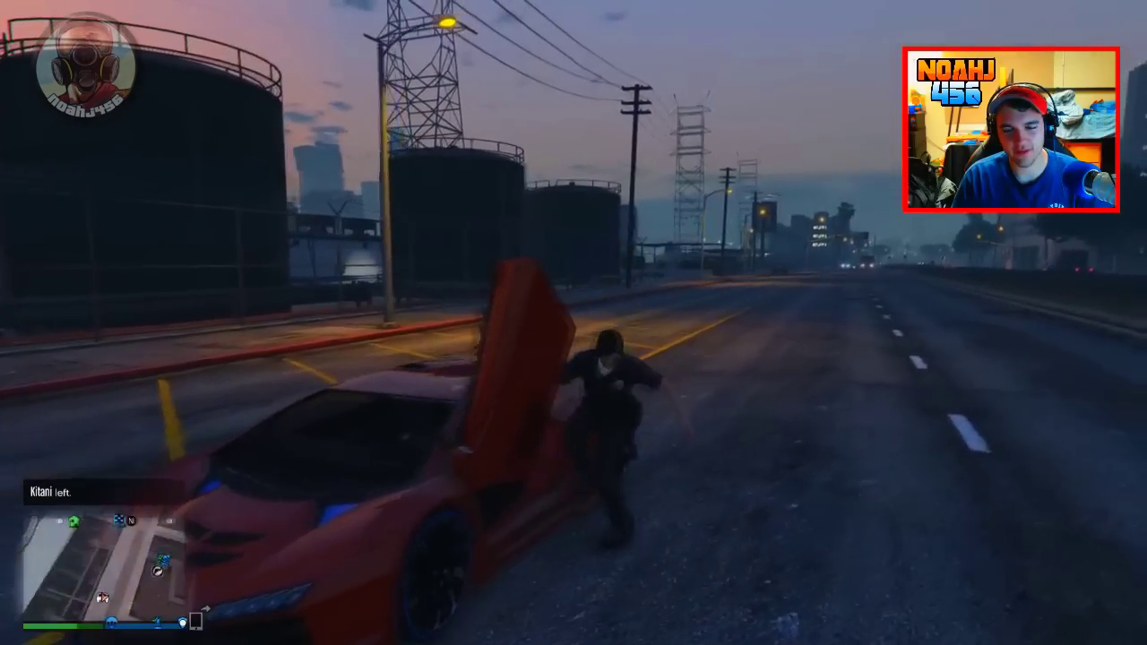
key("f")
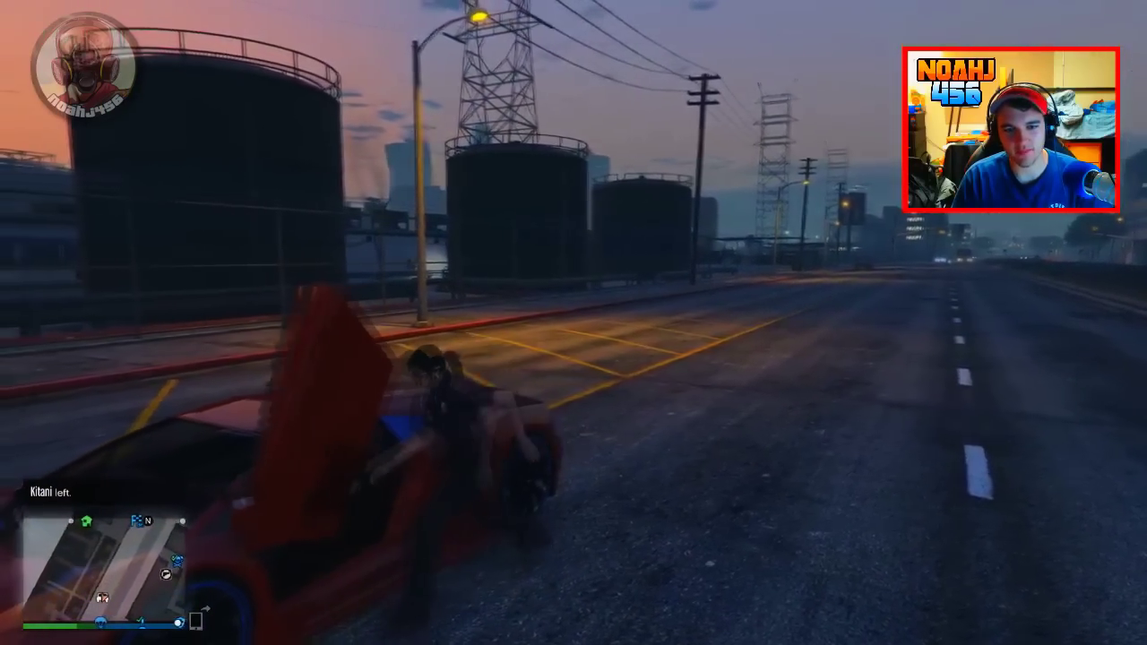
key("w")
key("a")
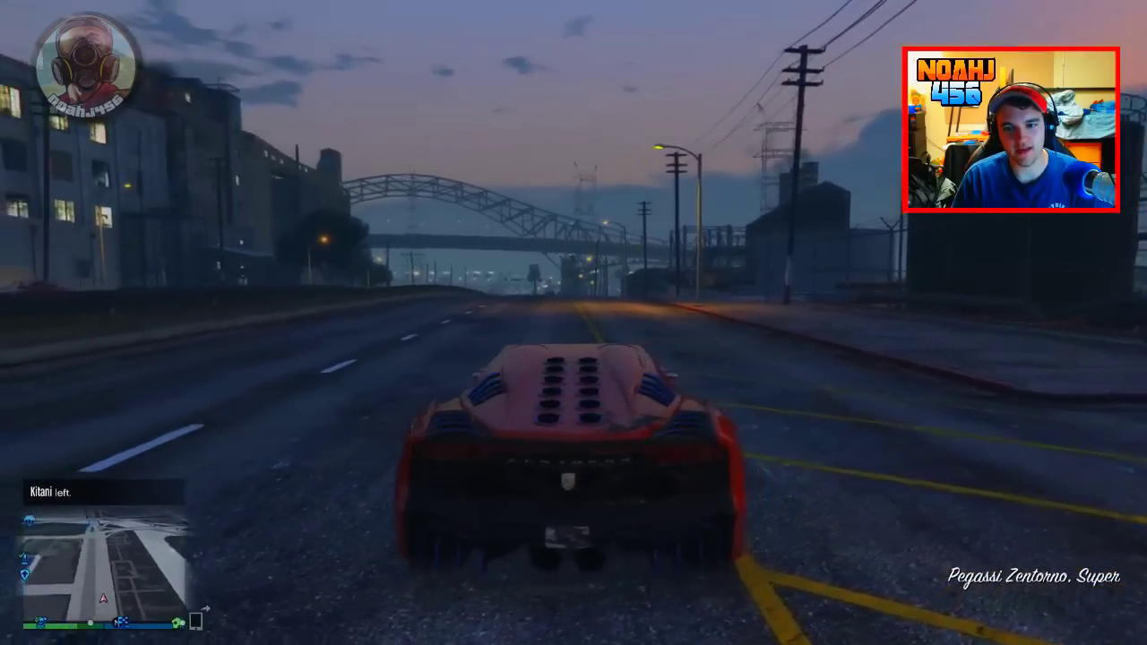
key("w")
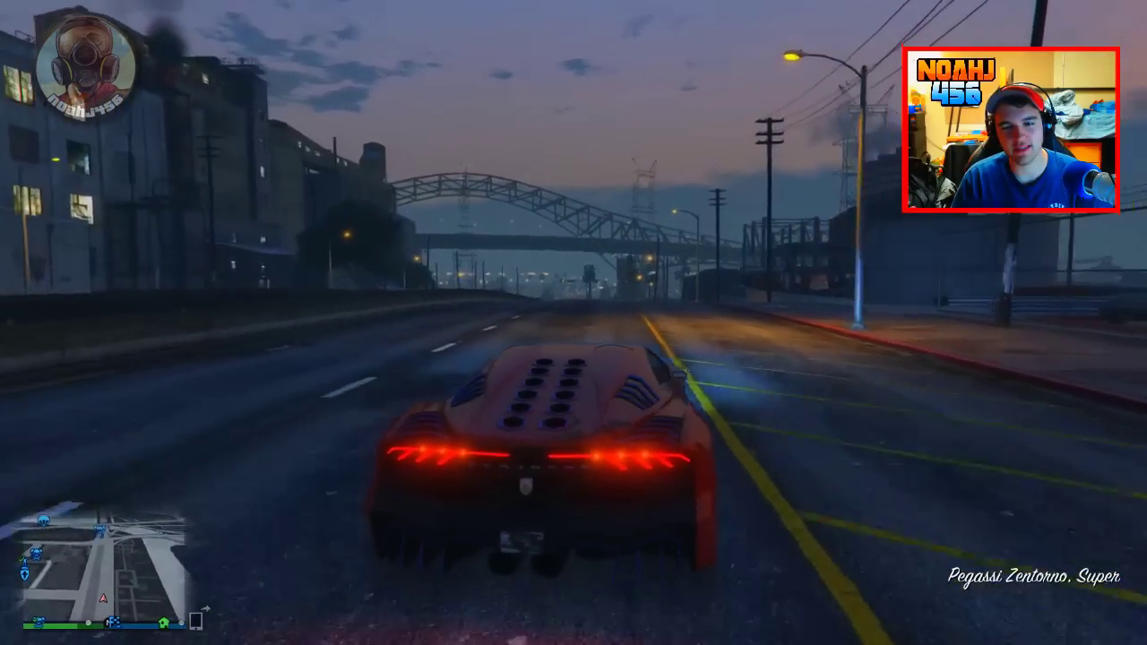
key("w")
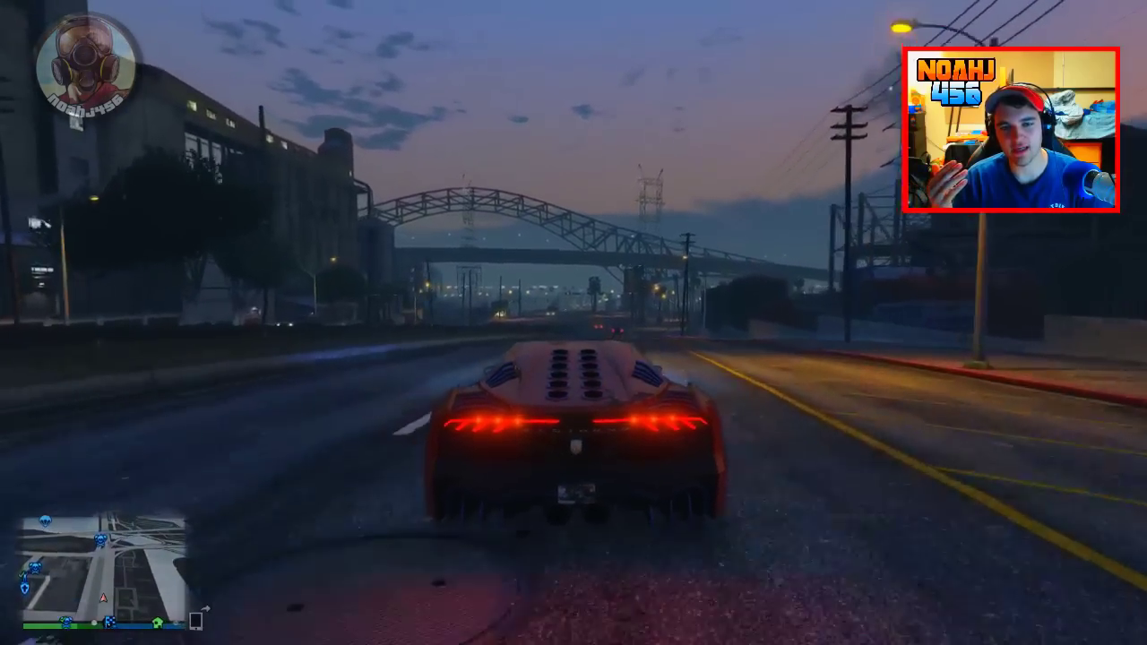
key("a")
key("w")
key("d")
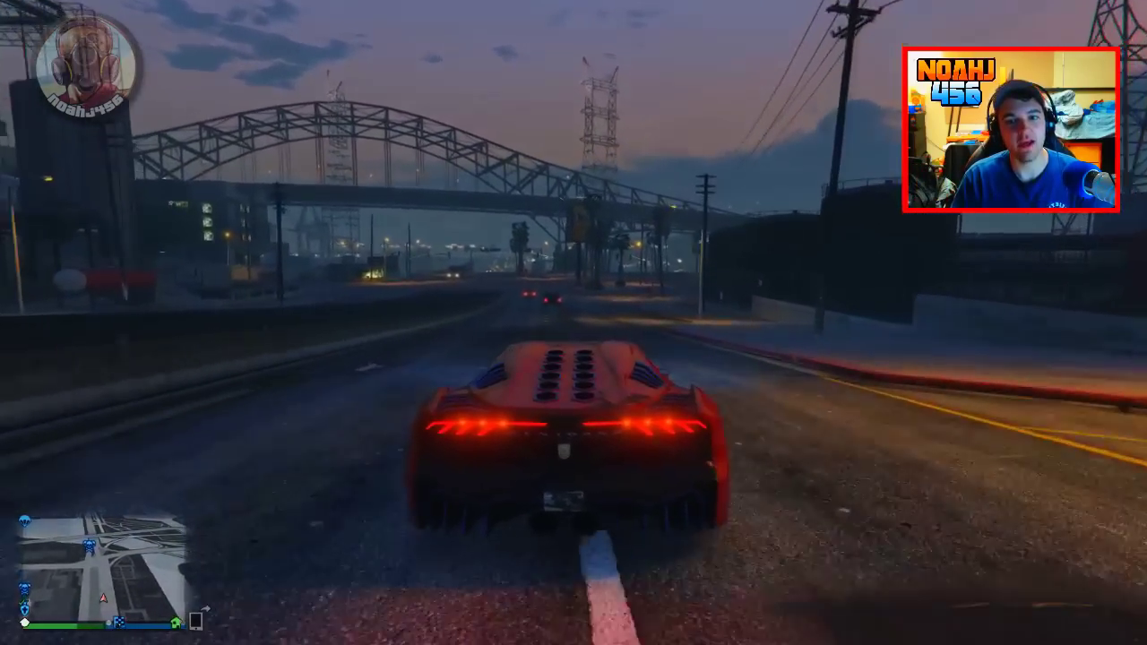
key("f")
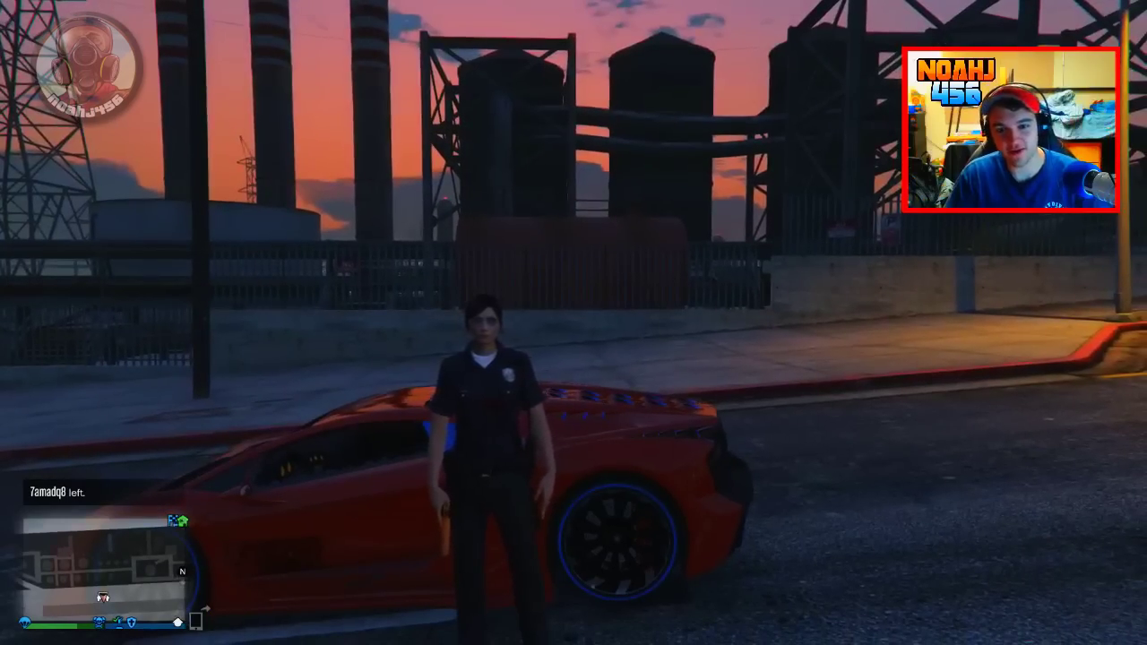
key("w")
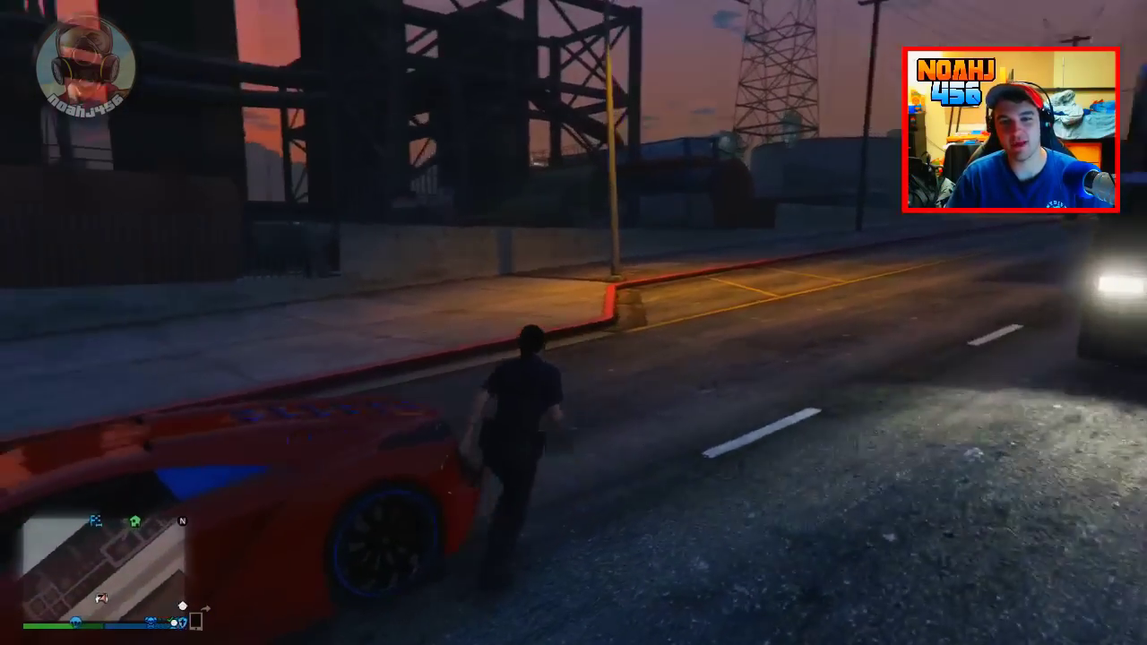
key("a")
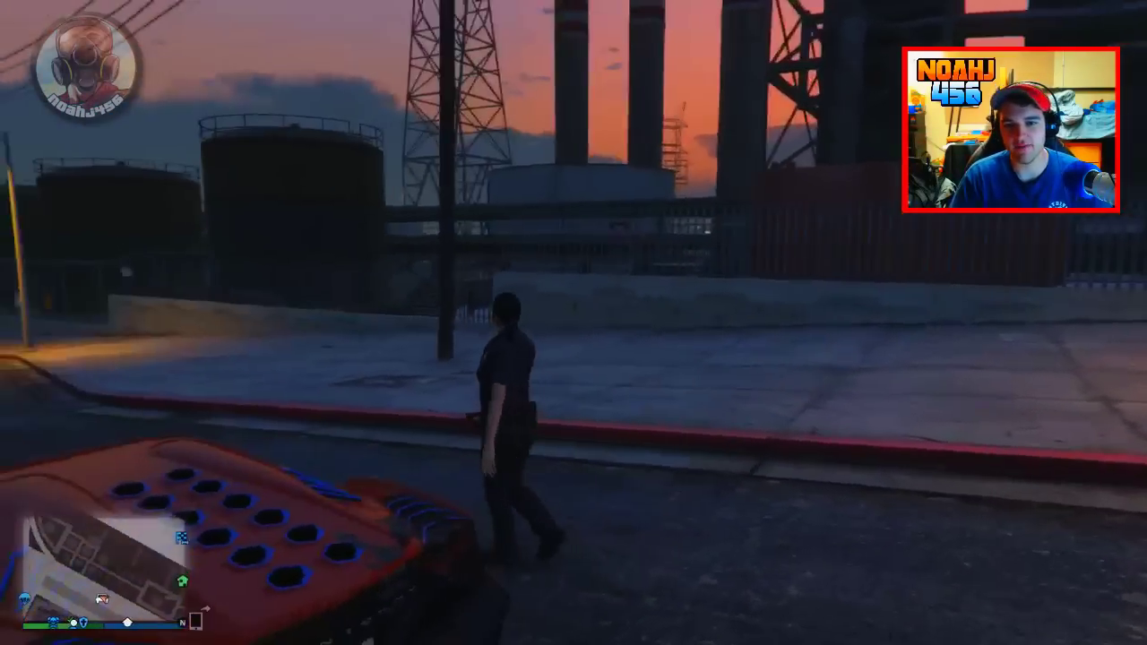
right_click(574, 323)
left_click(574, 322)
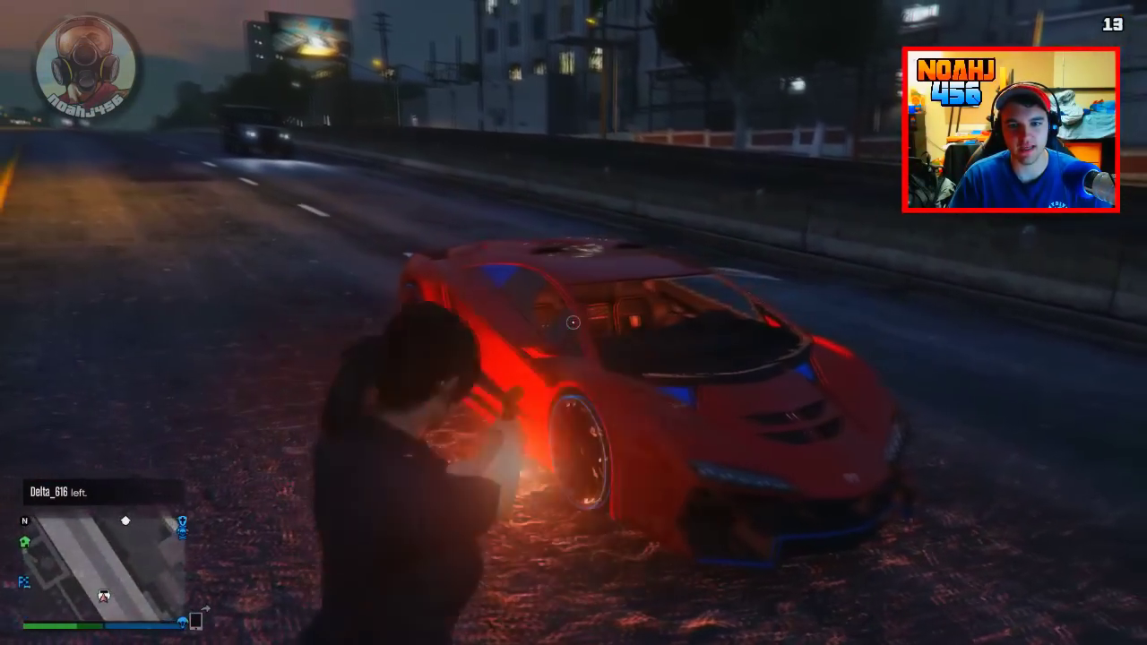
left_click(574, 322)
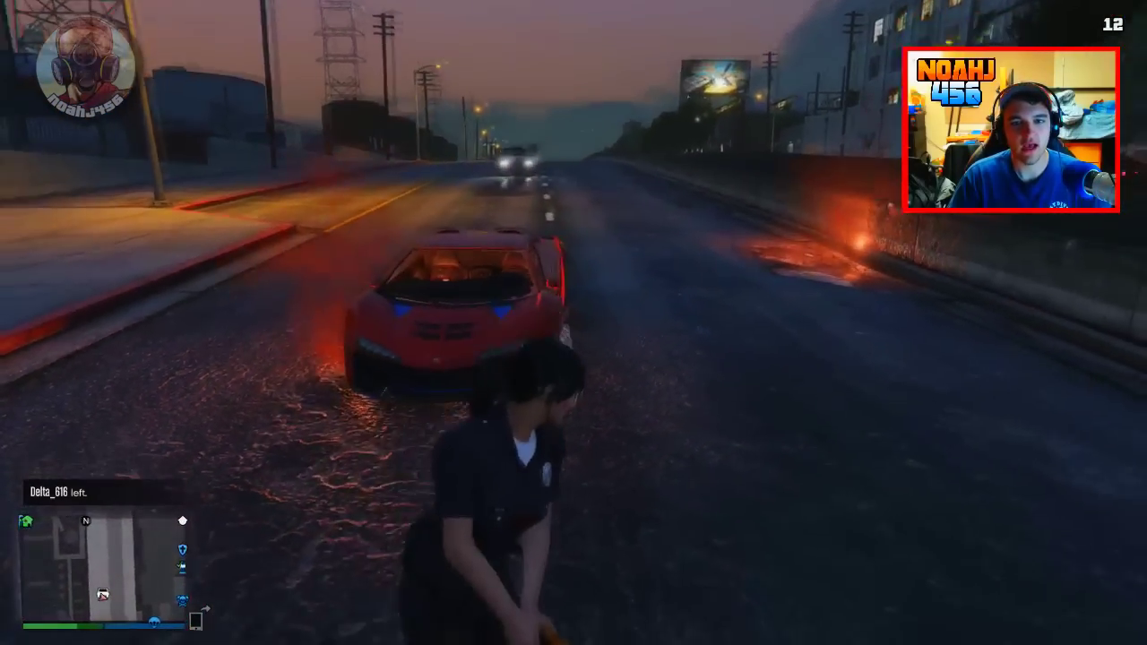
left_click(573, 321)
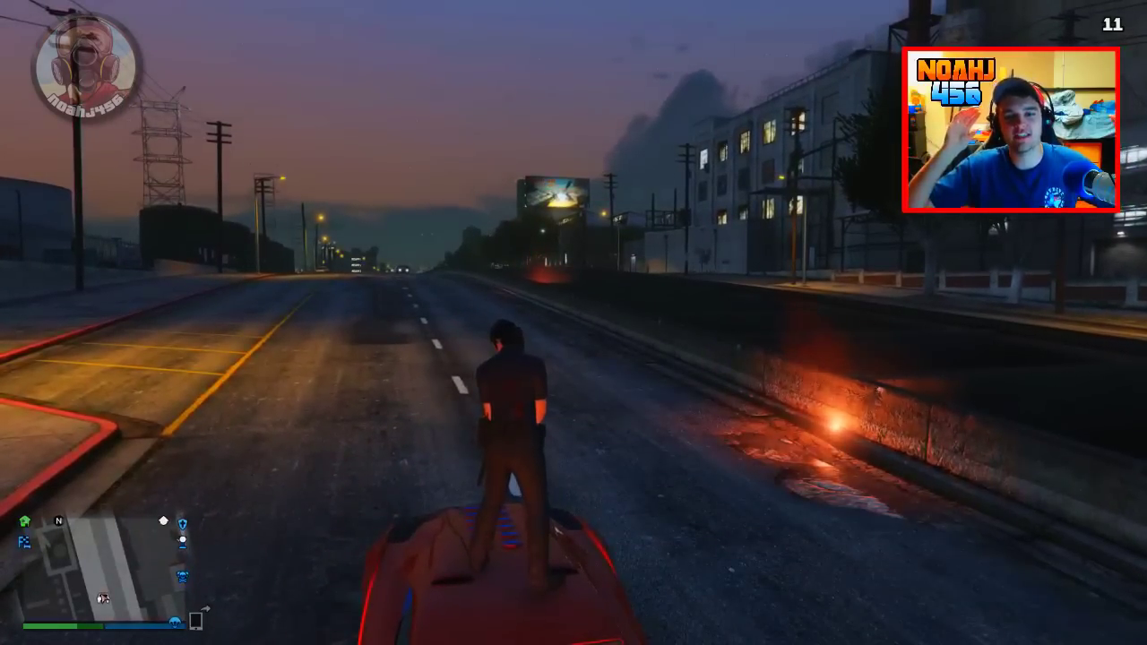
key("v")
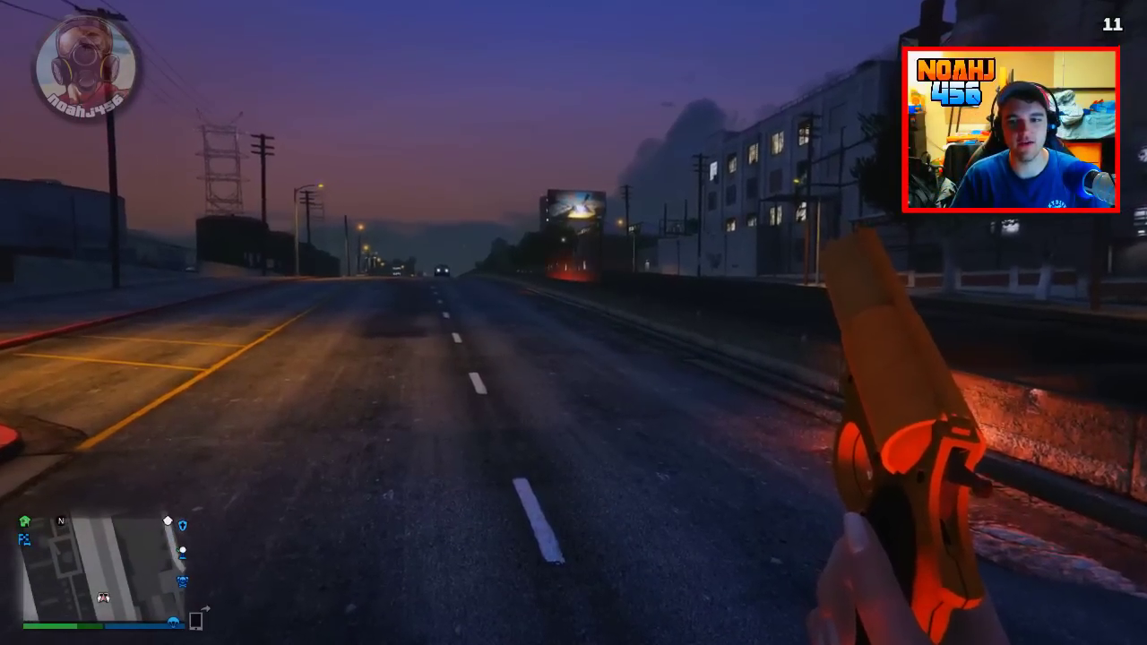